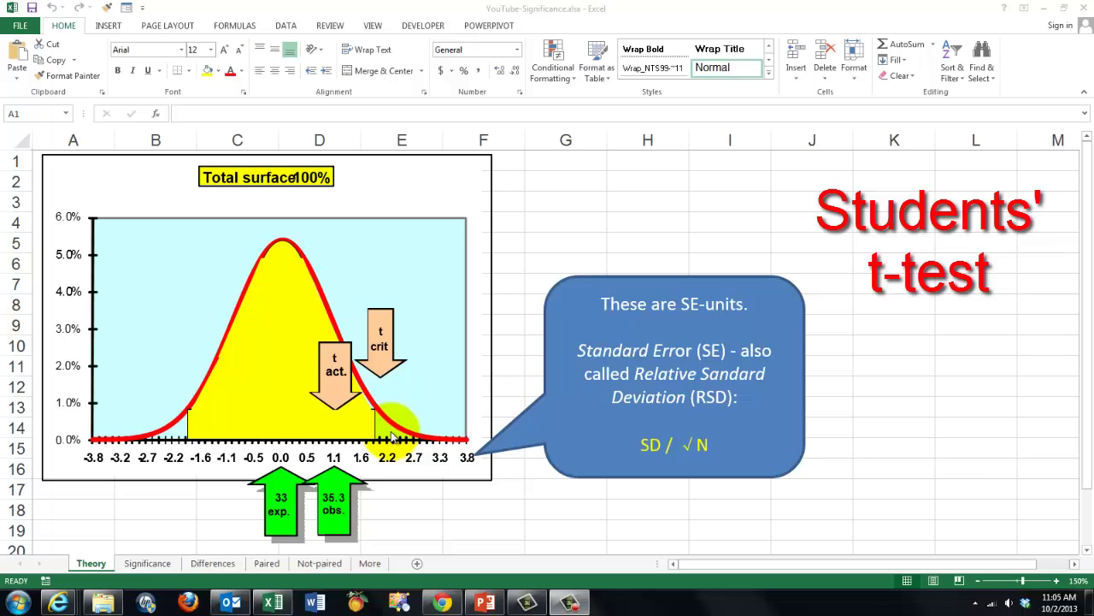
Compare the Significance sheet with the distribution chart on the Theory sheet, ending on the Significance sheet.
left_click(147, 565)
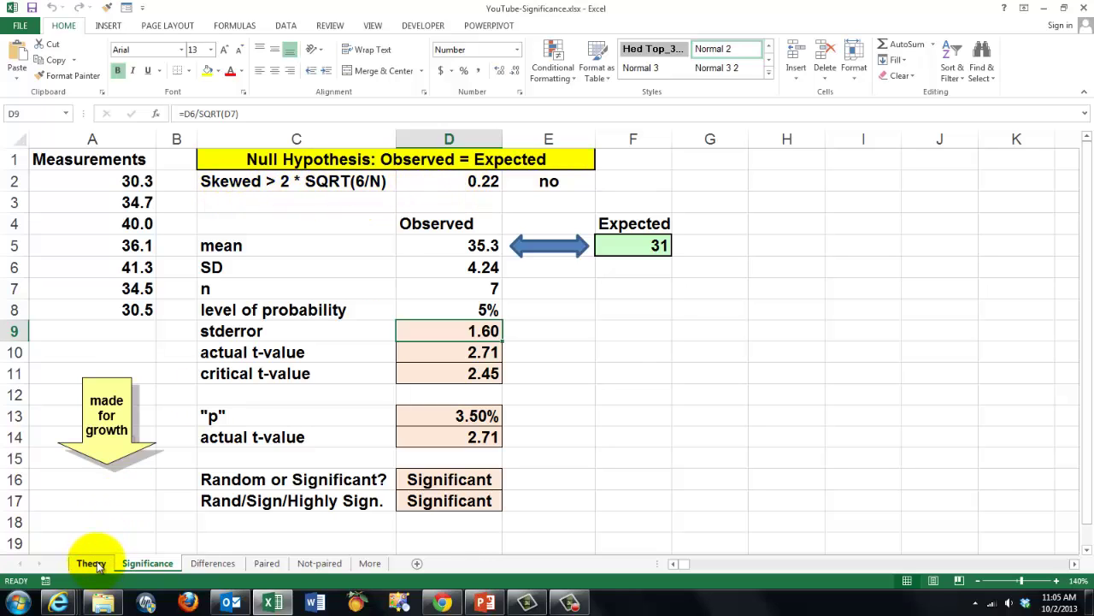
left_click(90, 564)
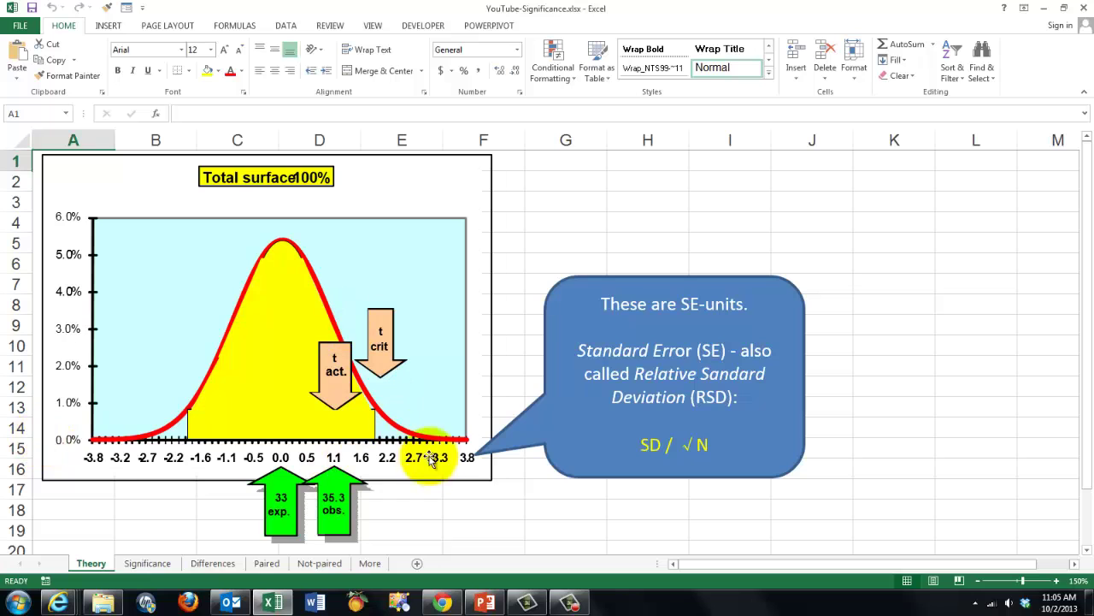
left_click(159, 562)
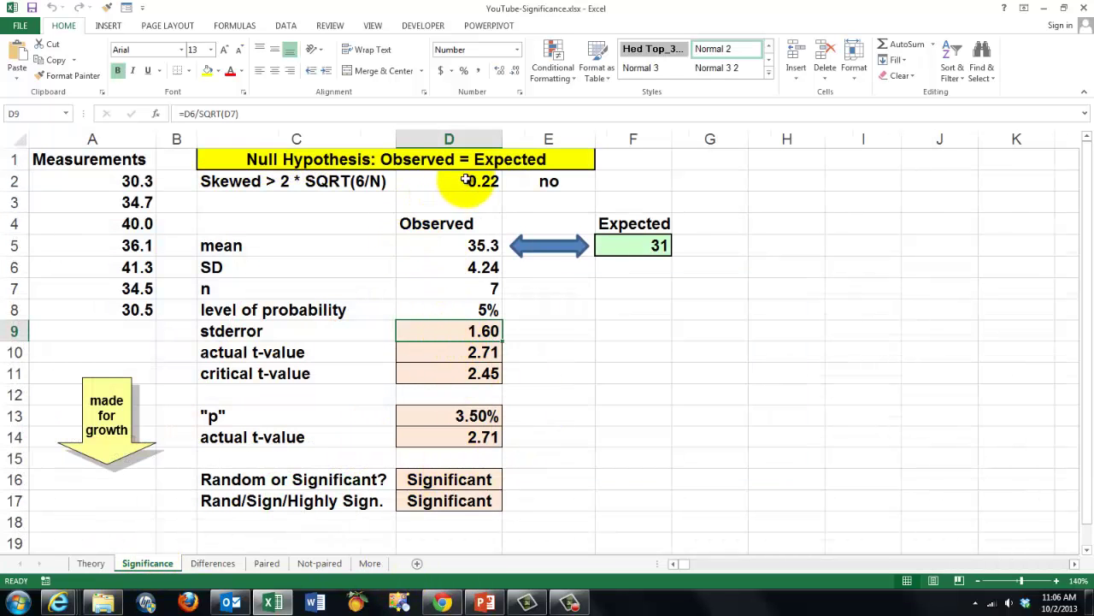
Examine the skewness formula in D2 and the function arguments of the IF skew check in E2.
left_click(465, 181)
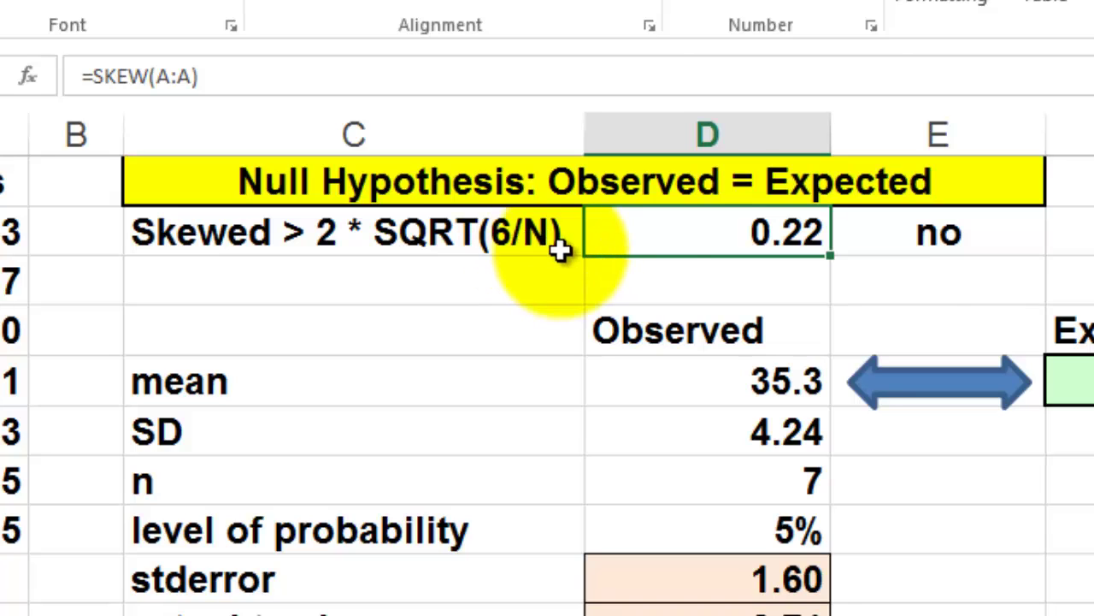
left_click(928, 237)
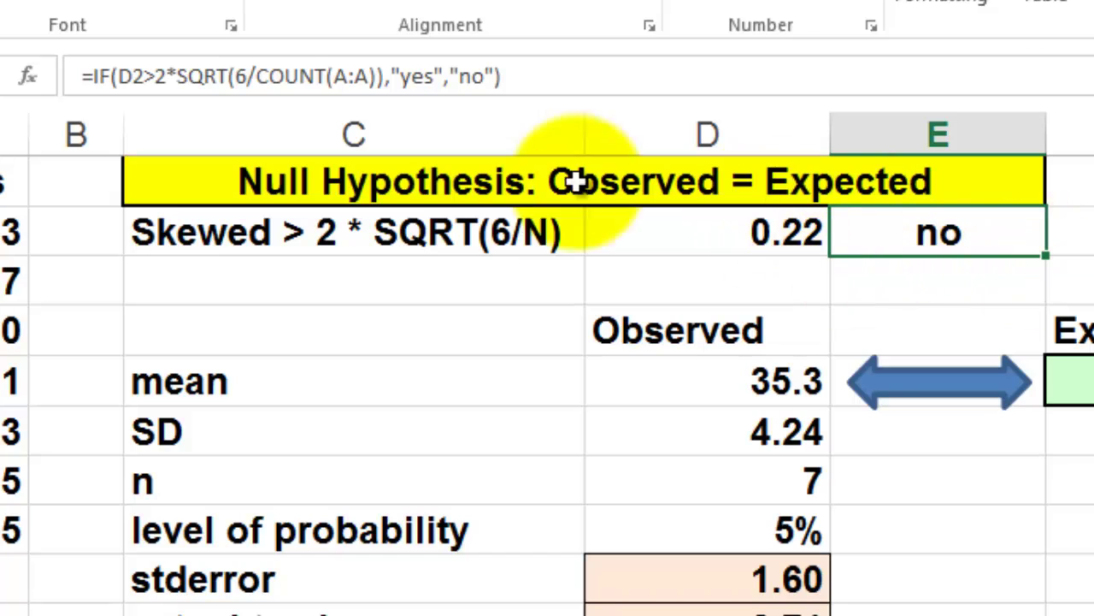
left_click(33, 74)
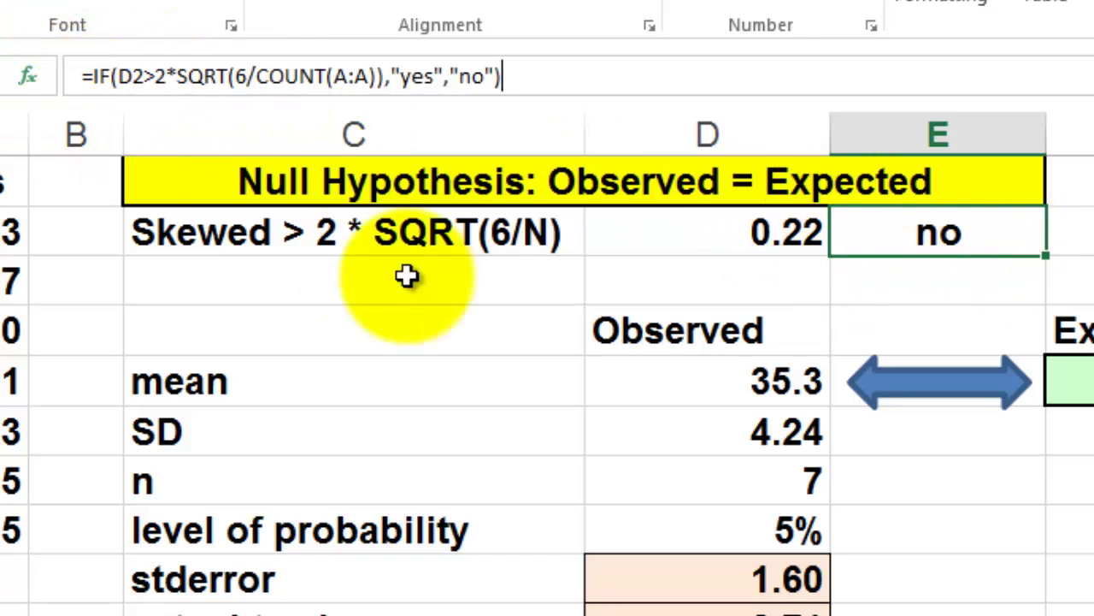
left_click_drag(1053, 474, 402, 328)
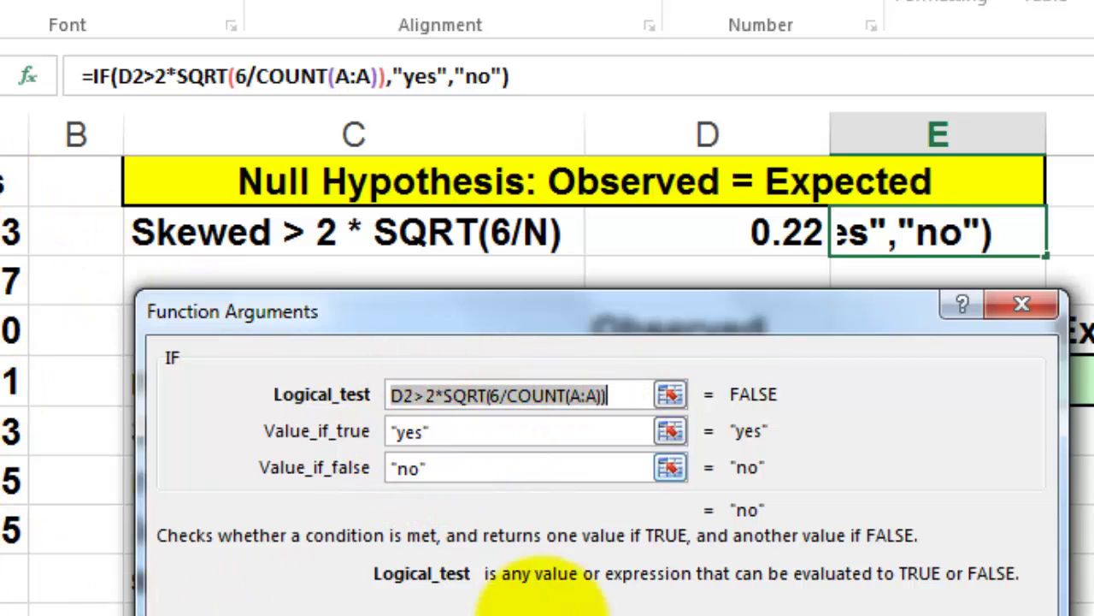
left_click(889, 612)
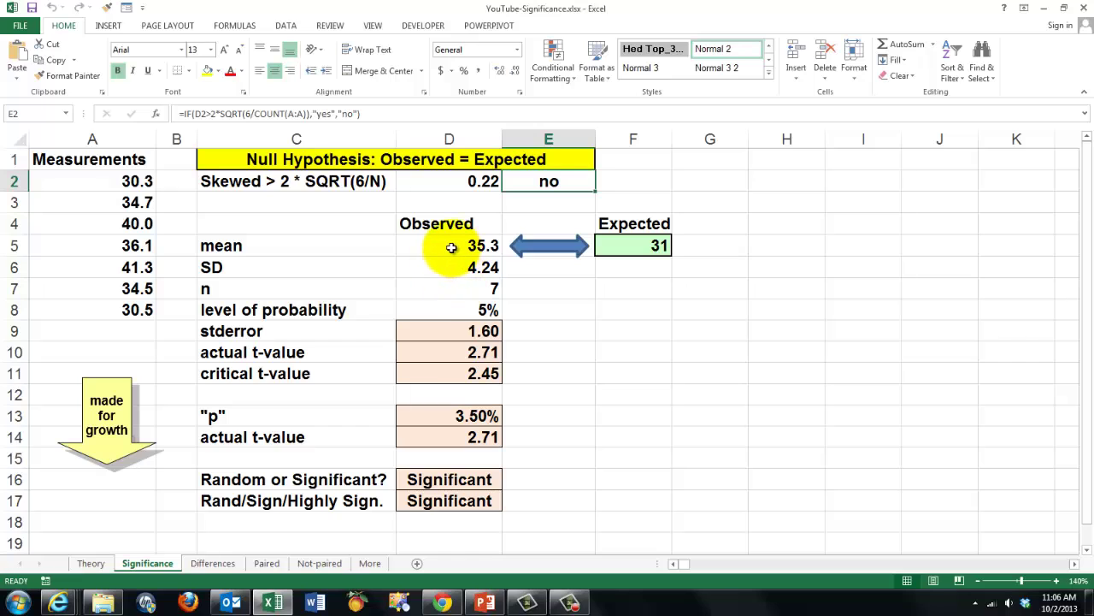
Examine the formulas for mean, SD, n, level of probability and standard error in D5 through D9.
left_click(452, 247)
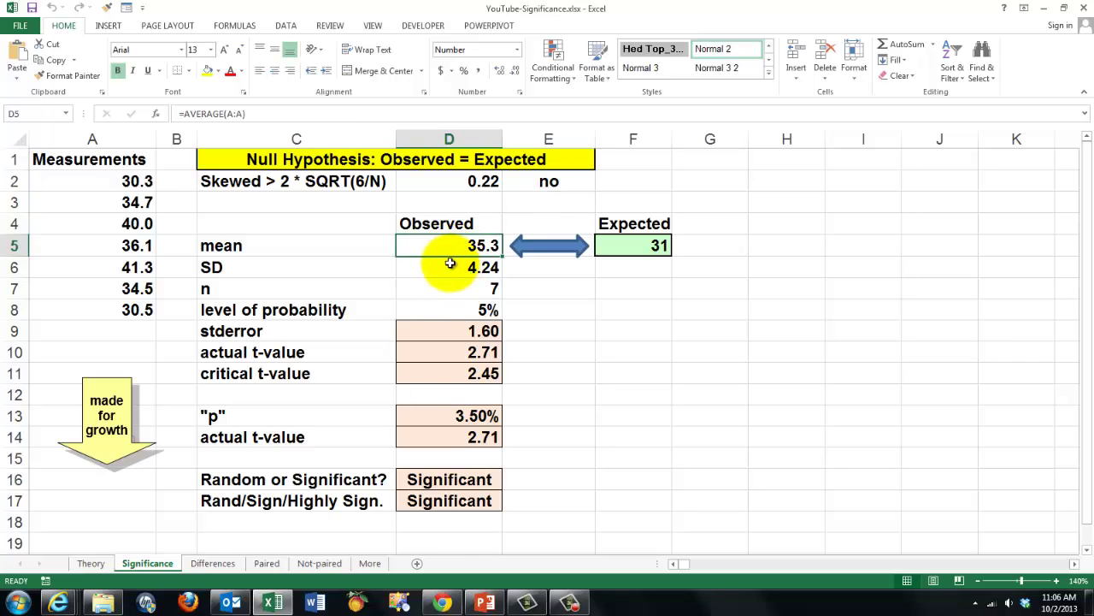
left_click(446, 268)
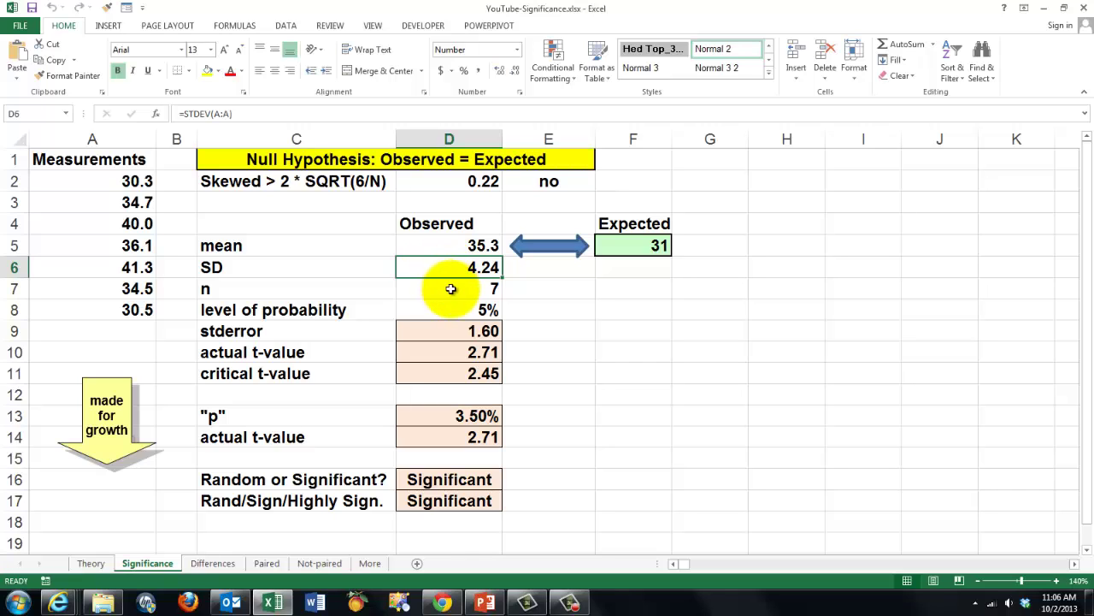
left_click(453, 290)
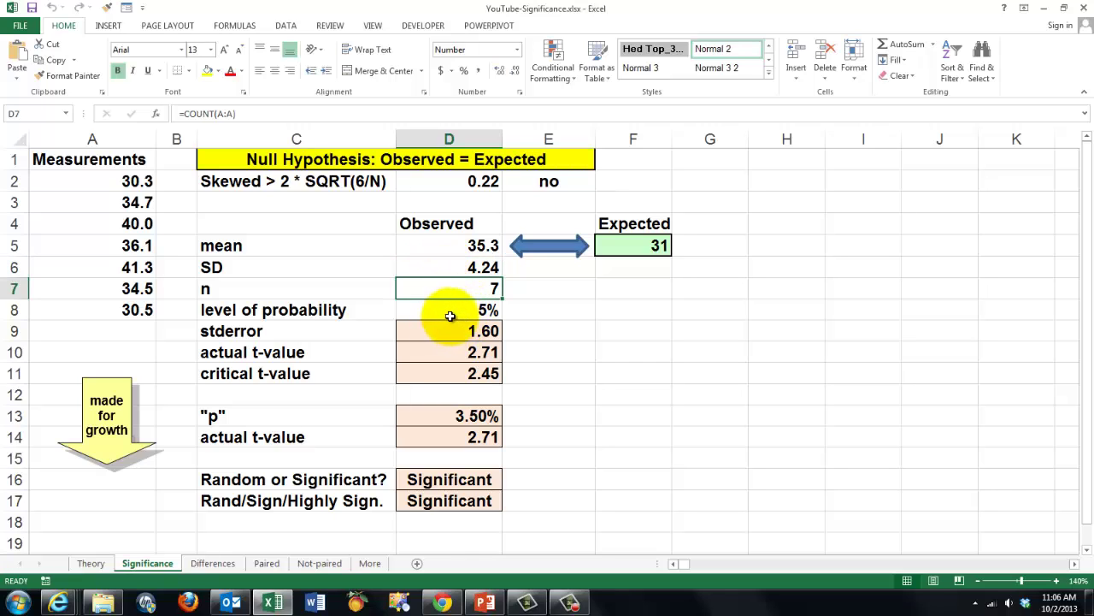
left_click(451, 305)
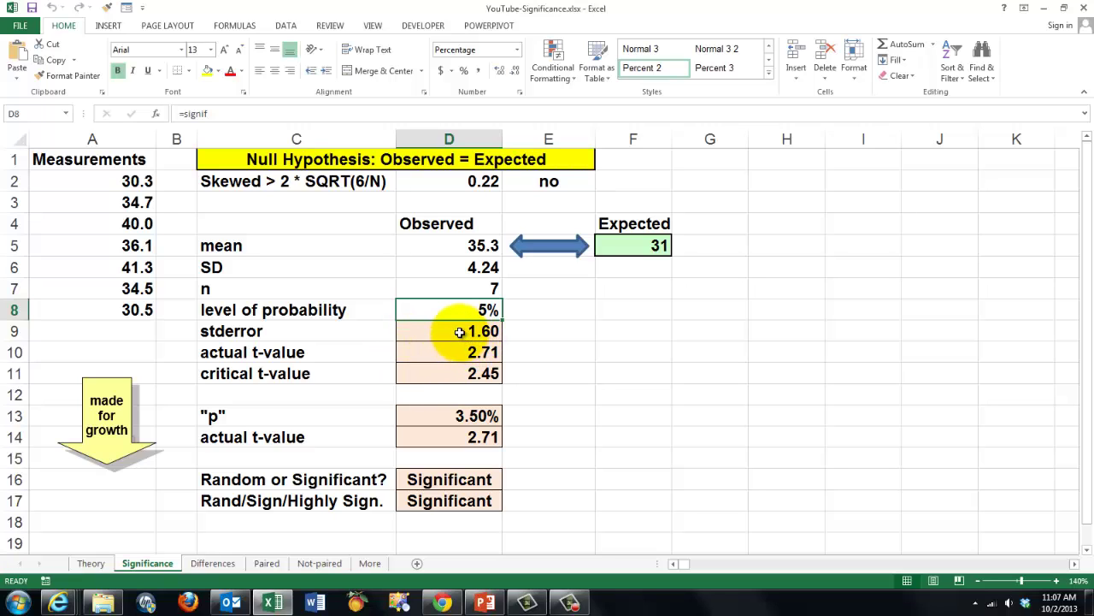
left_click(459, 331)
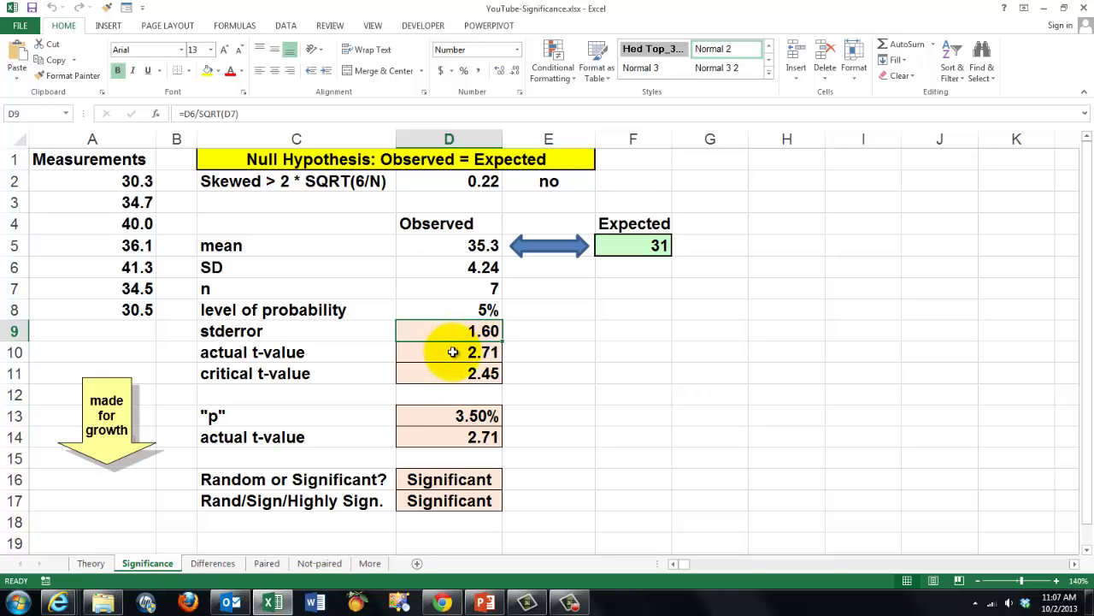
Consult the Theory chart, then examine the Significance sheet's actual t-value formula in D10 and T.INV.2T arguments in D11.
left_click(88, 562)
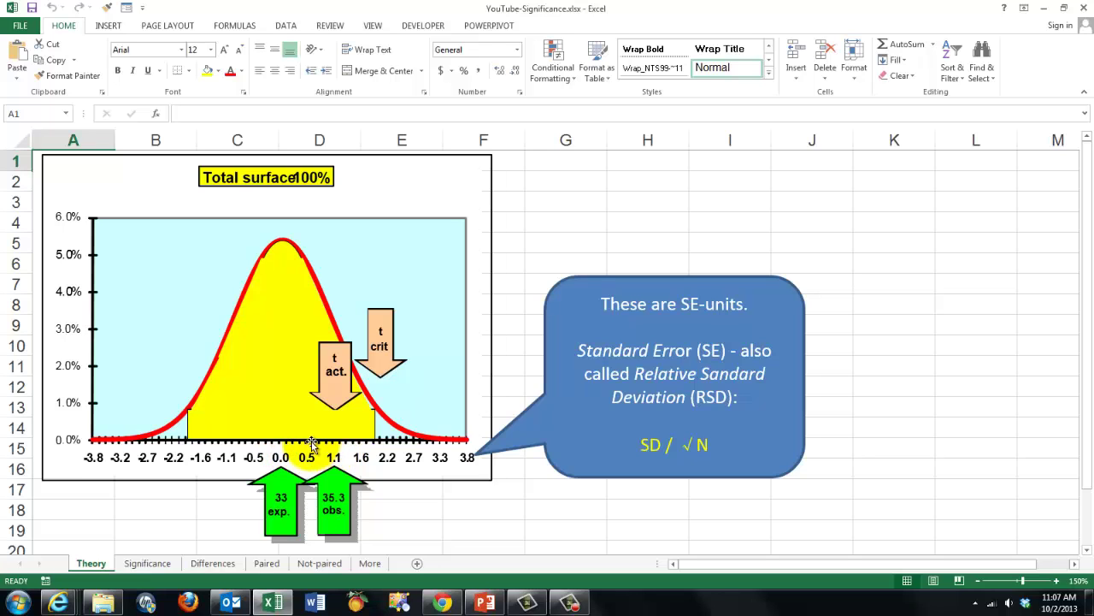
left_click(150, 564)
left_click(440, 354)
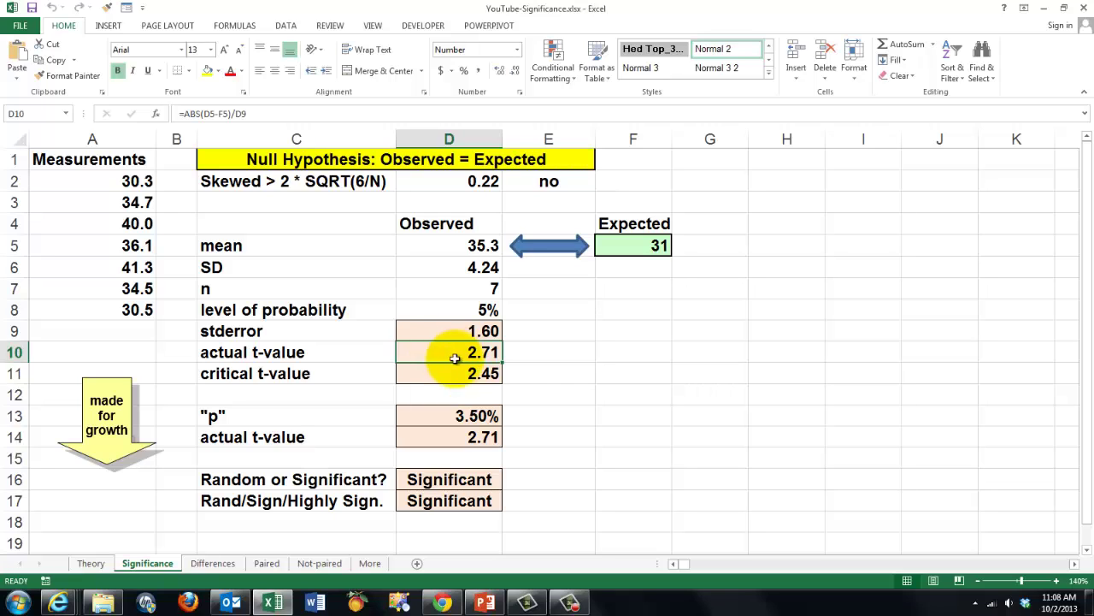
left_click(458, 374)
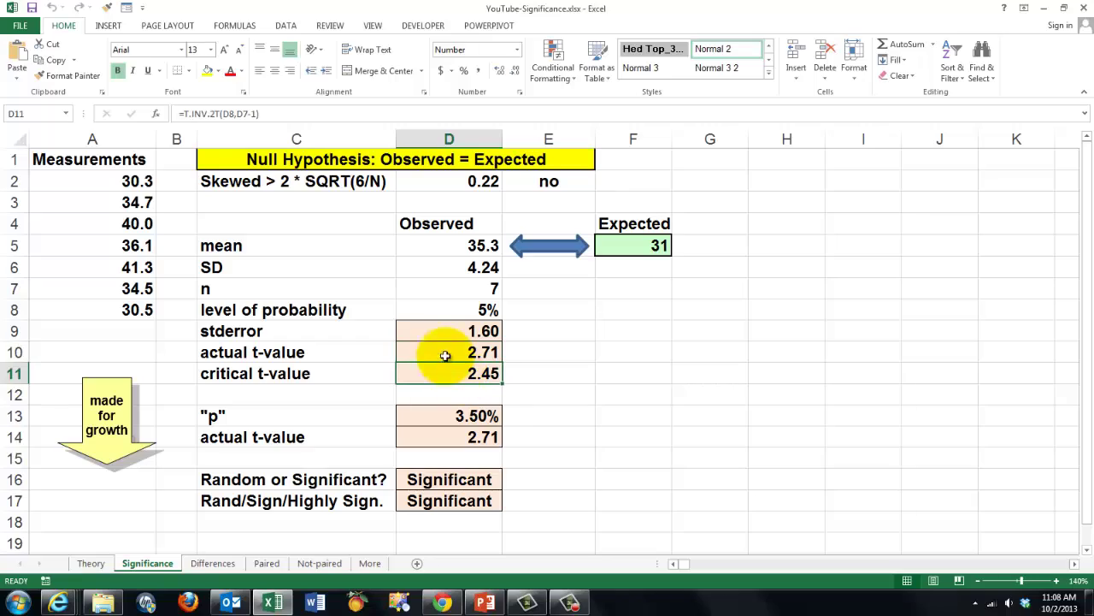
left_click(156, 114)
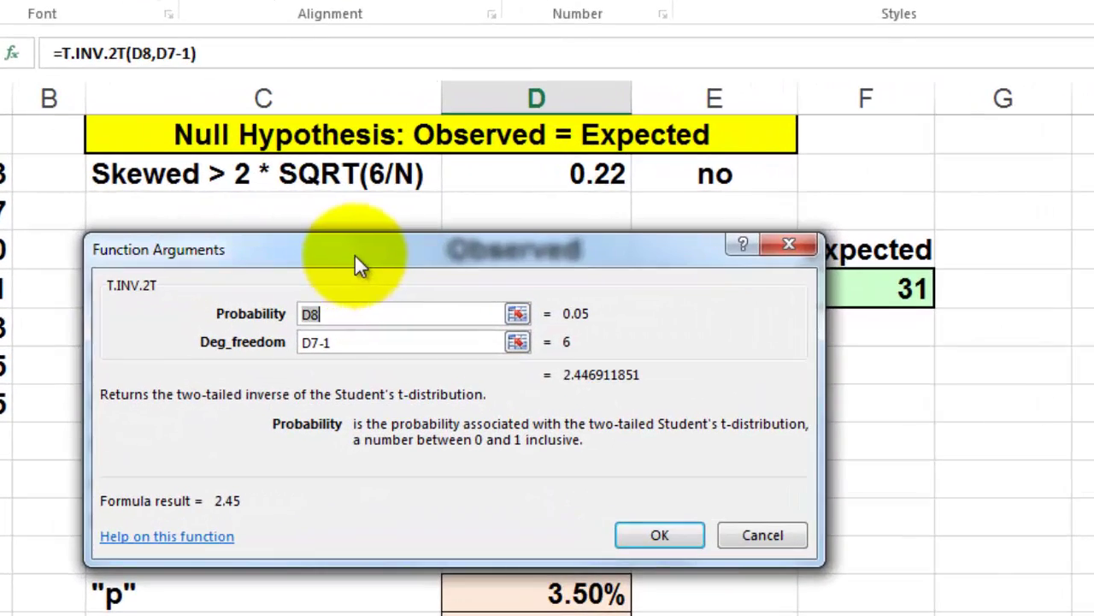
left_click_drag(349, 251, 337, 230)
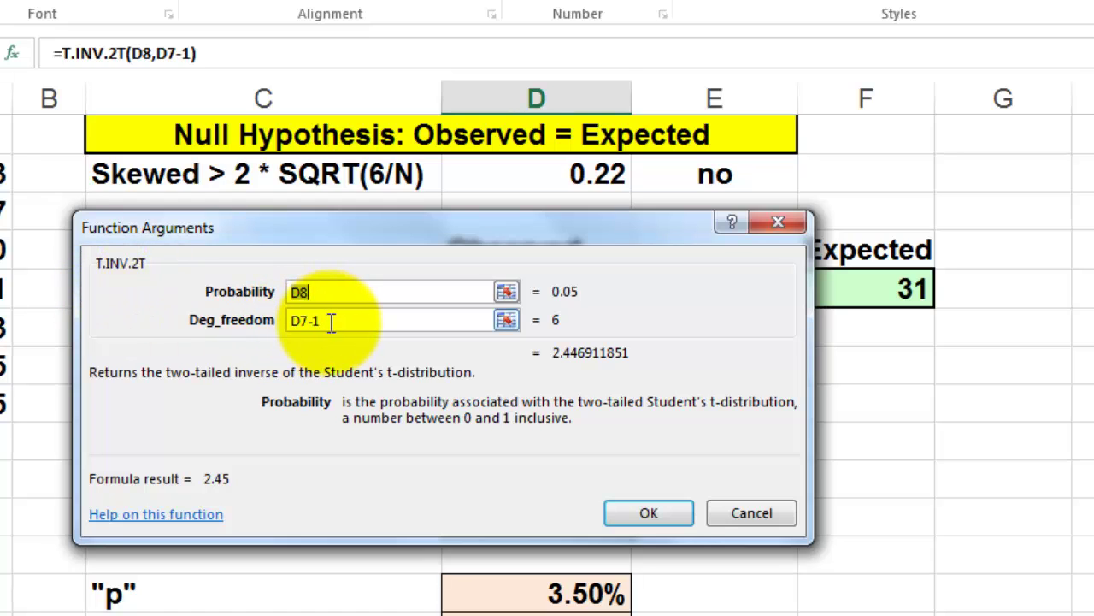
left_click(650, 514)
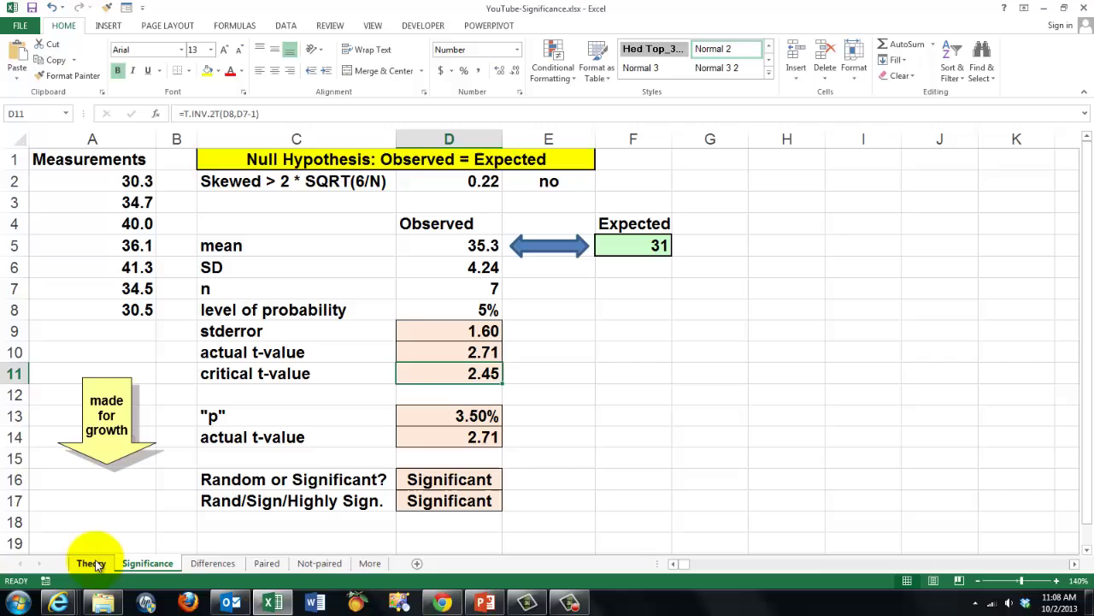
Review the critical t marker on the Theory chart and examine the "Random or Significant?" formula in D16 of the Significance sheet.
left_click(26, 566)
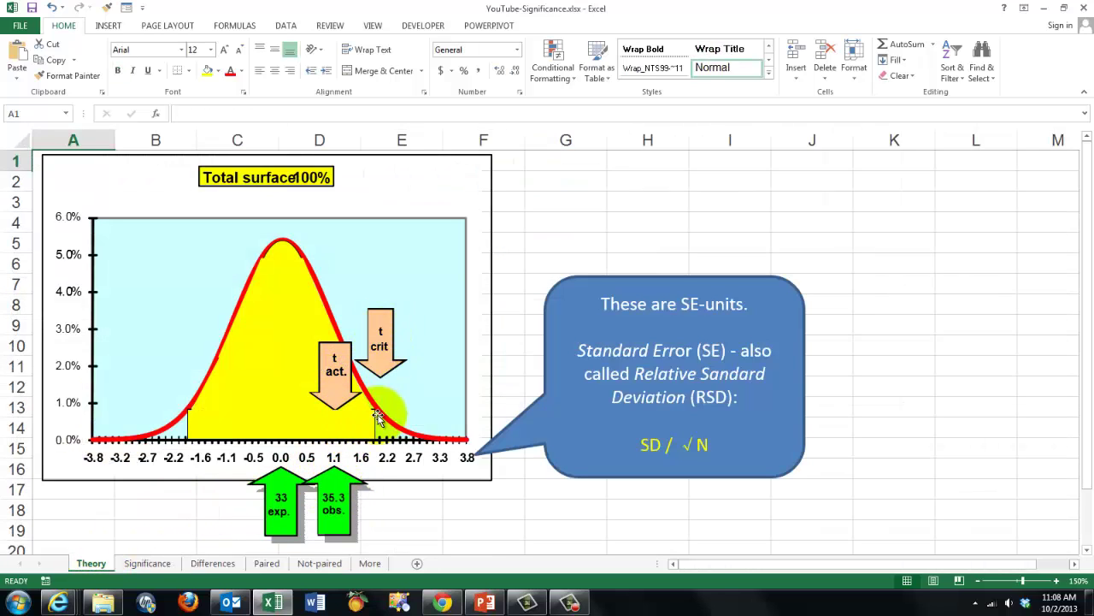
left_click(142, 567)
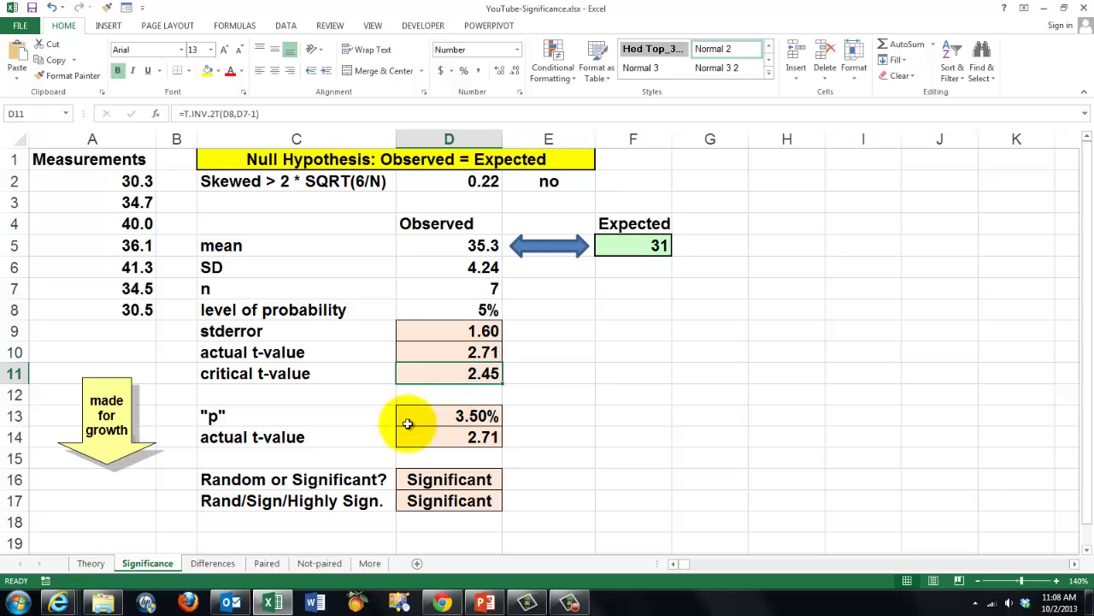
left_click(450, 479)
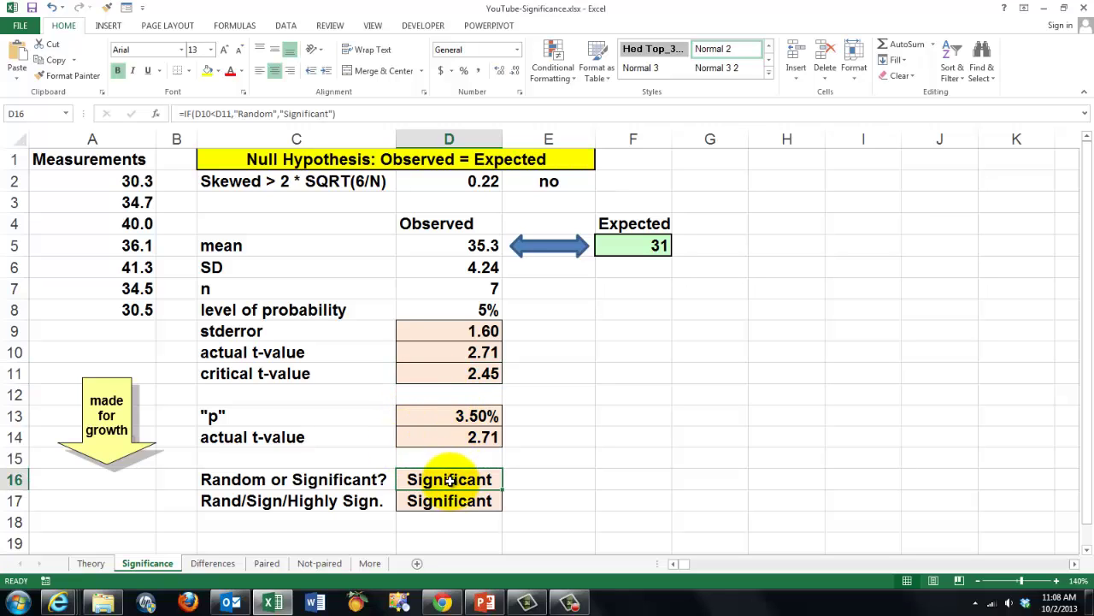
Examine the T.DIST.2T arguments of the "p" value in D13 and the t-value formula in D14.
left_click(436, 417)
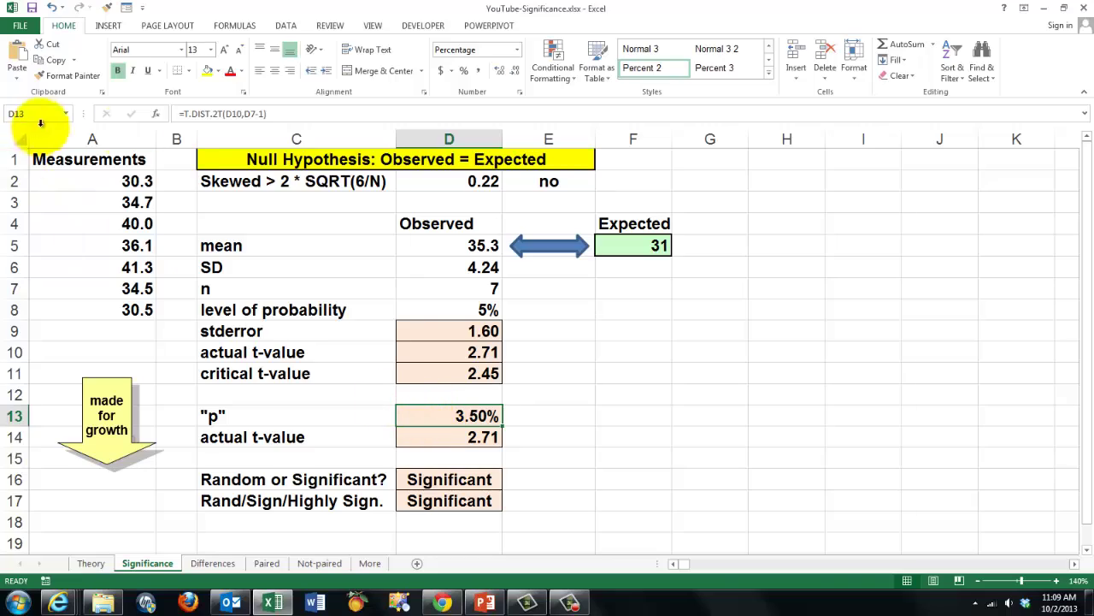
left_click(181, 114)
left_click(155, 114)
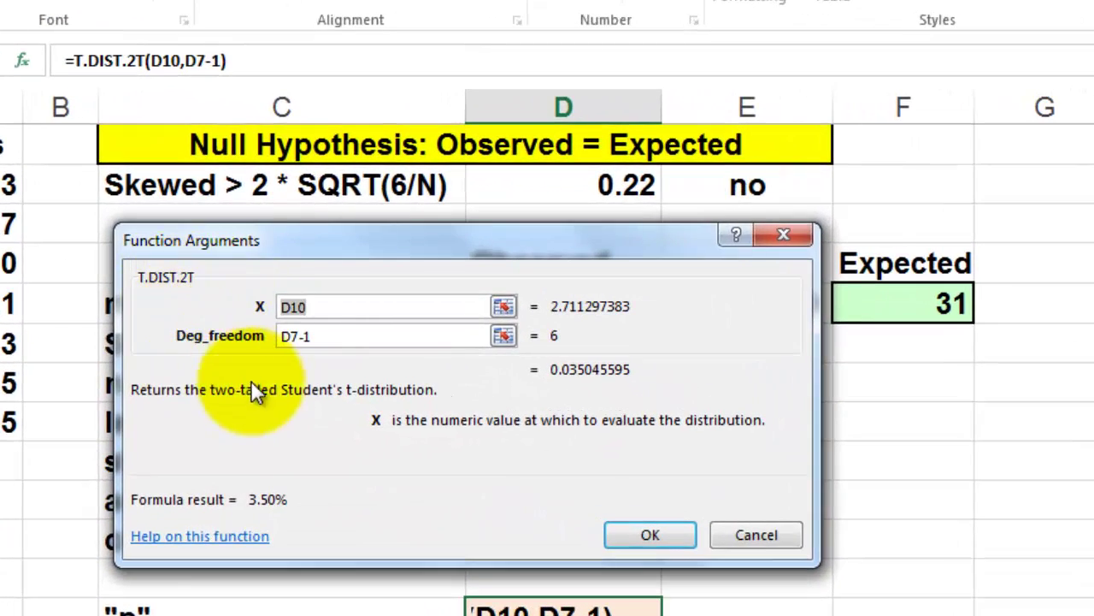
left_click(330, 310)
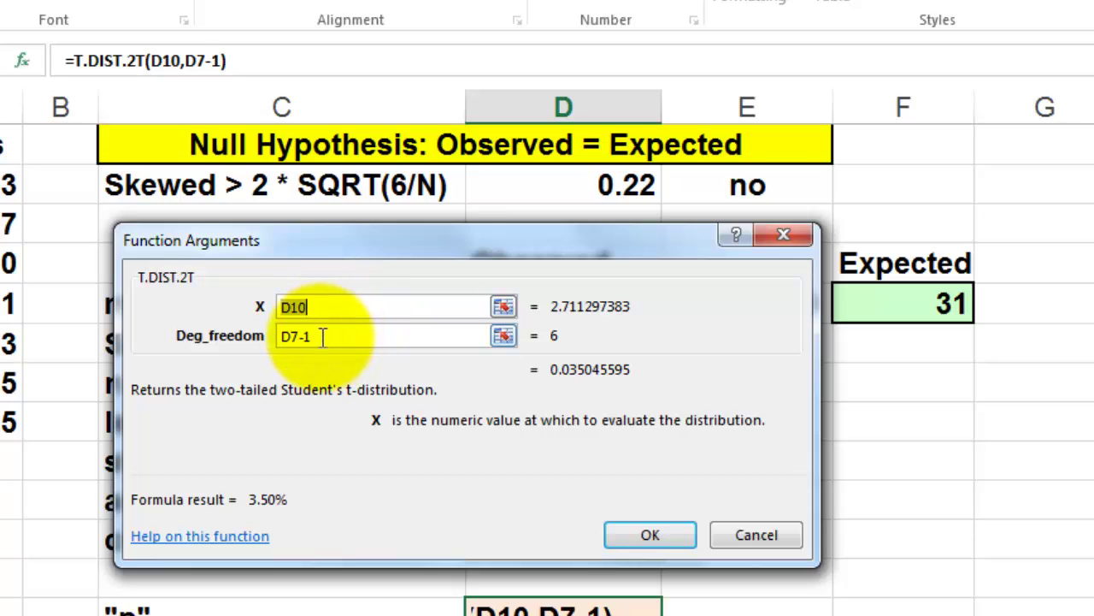
left_click(747, 532)
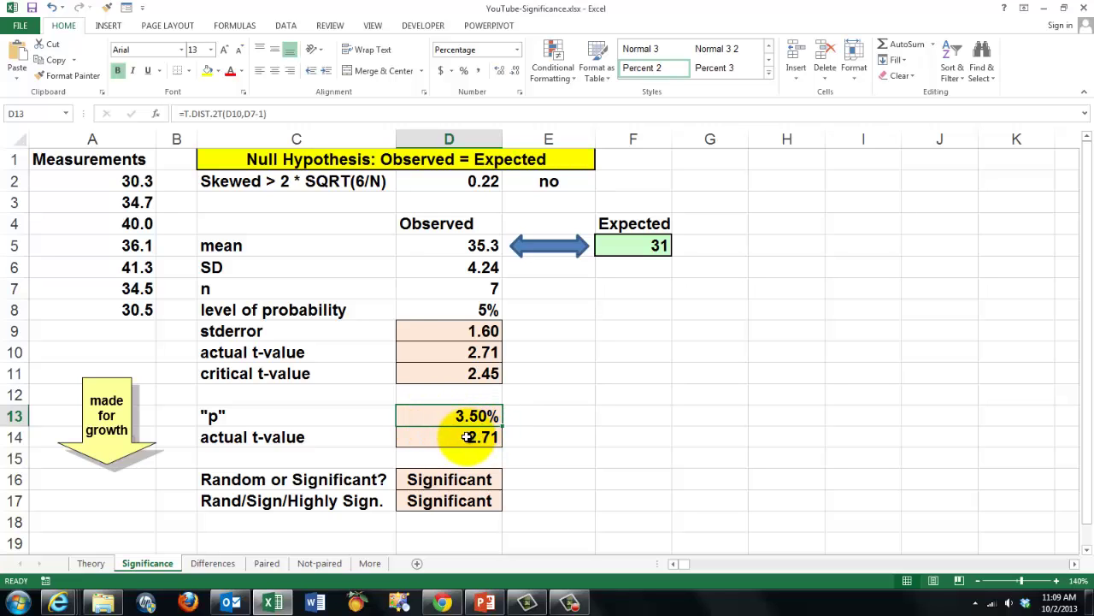
left_click(466, 437)
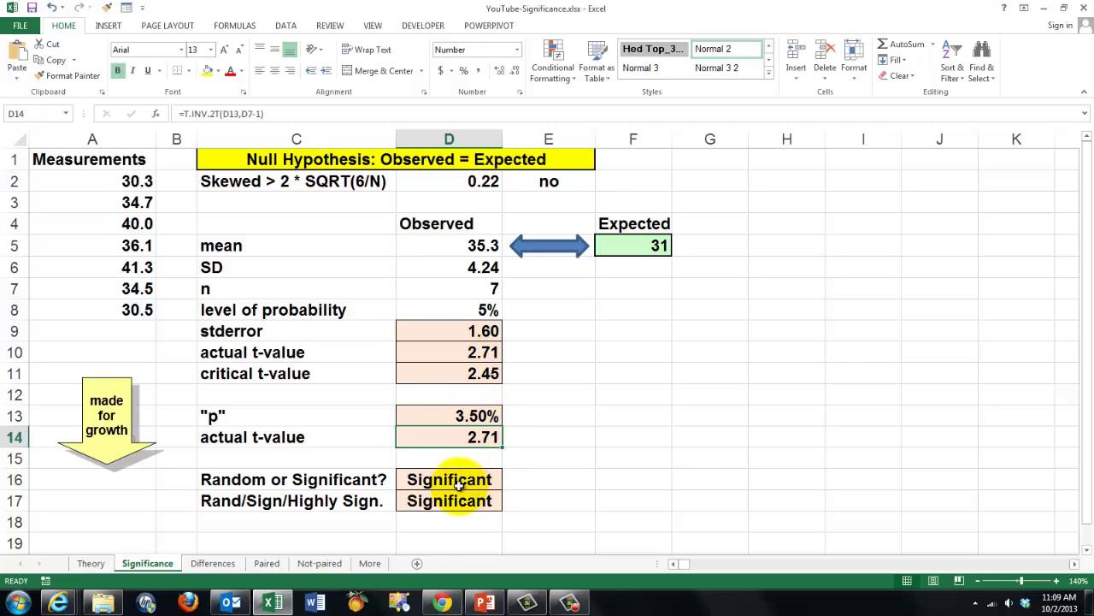
Set the Expected value in F5 to 33.
left_click(642, 249)
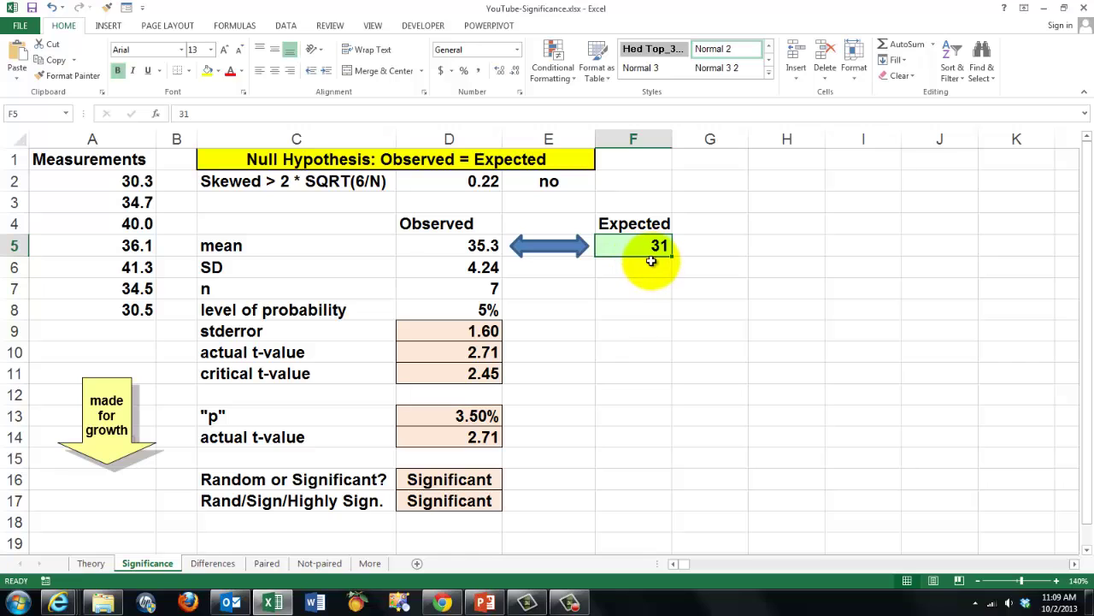
type("3")
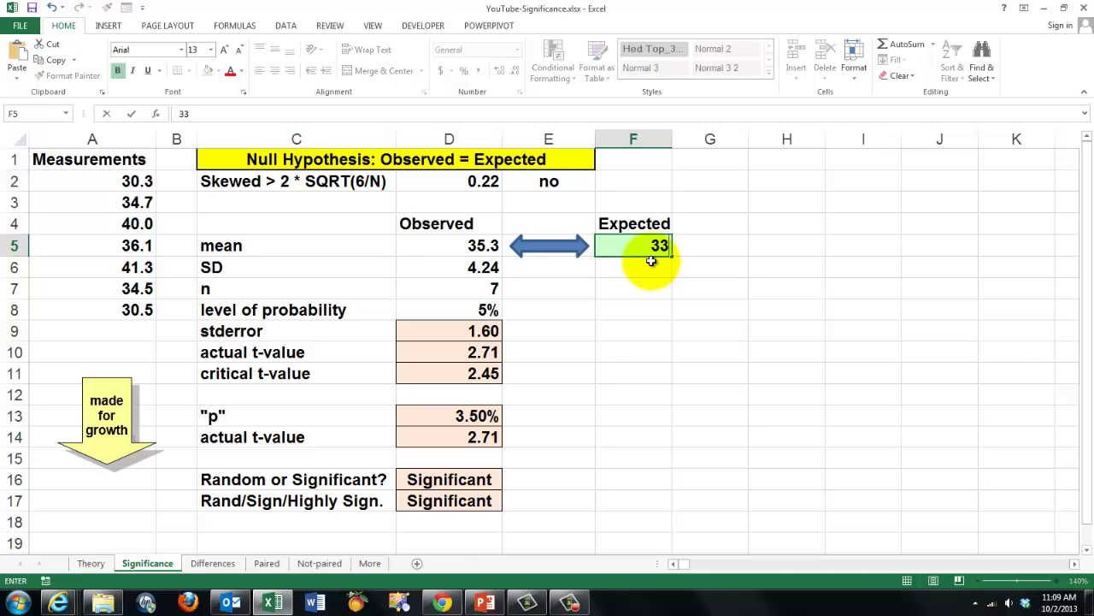
type("3")
key("Return")
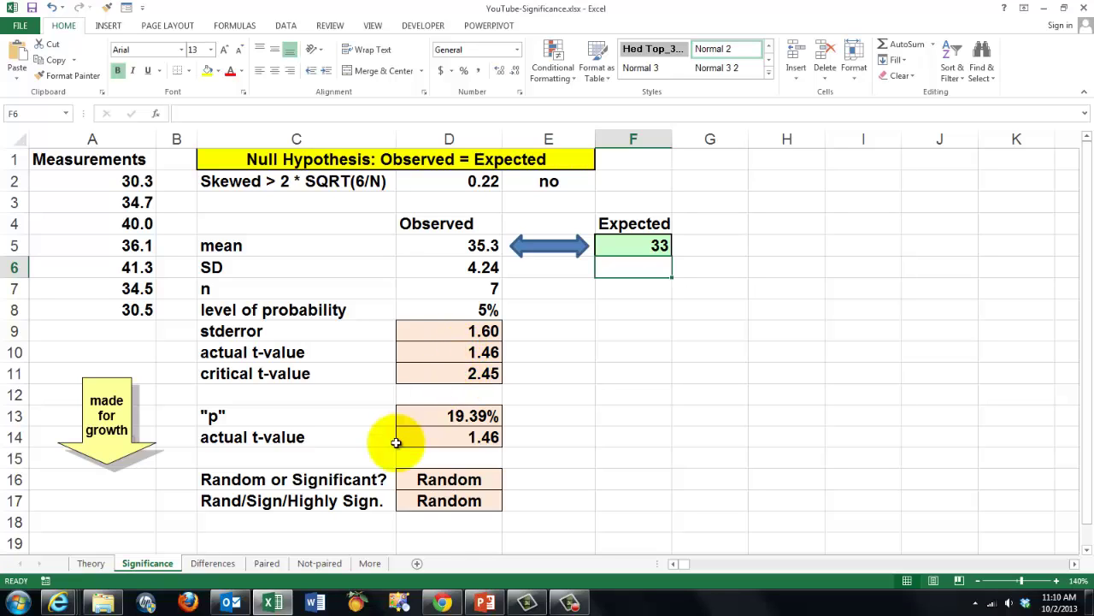
On the Differences sheet, examine the SES cells A20 and B20 and the "skewed?" checks in A21 through C21.
left_click(215, 565)
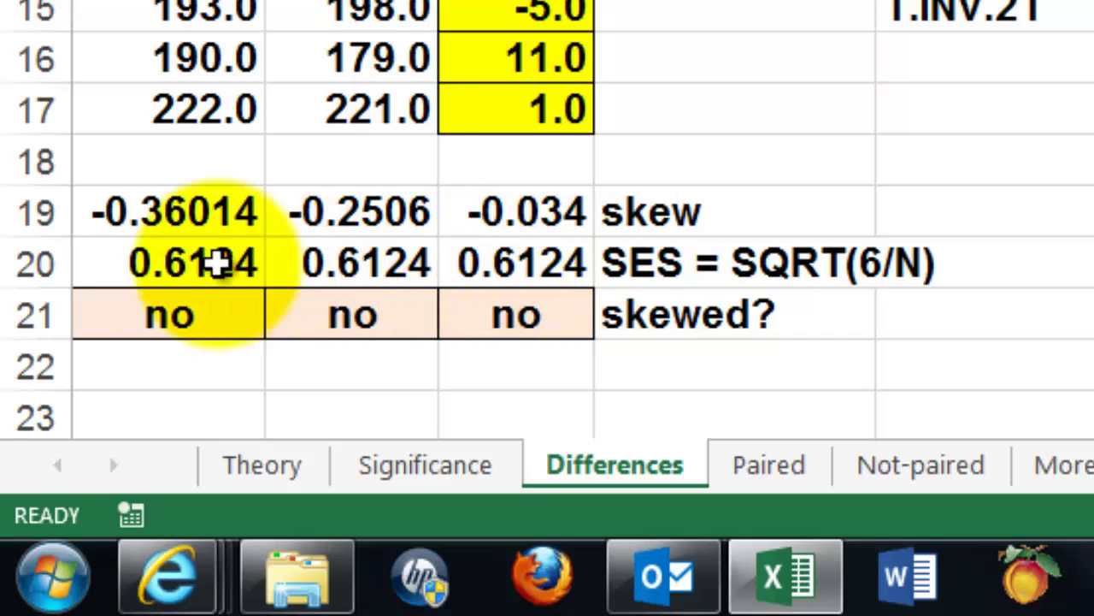
left_click(201, 263)
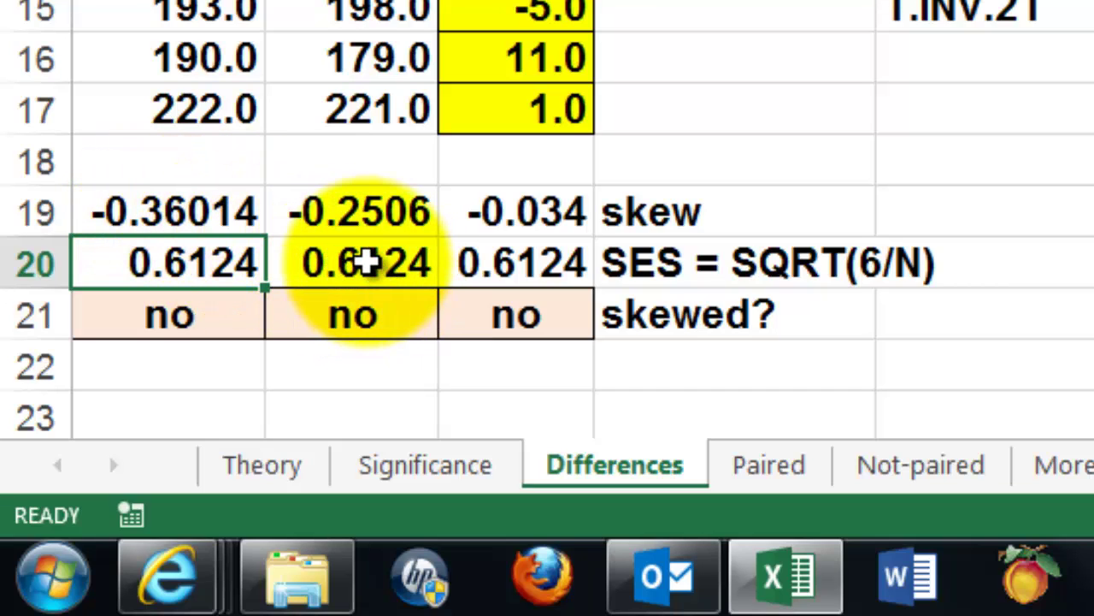
left_click(365, 263)
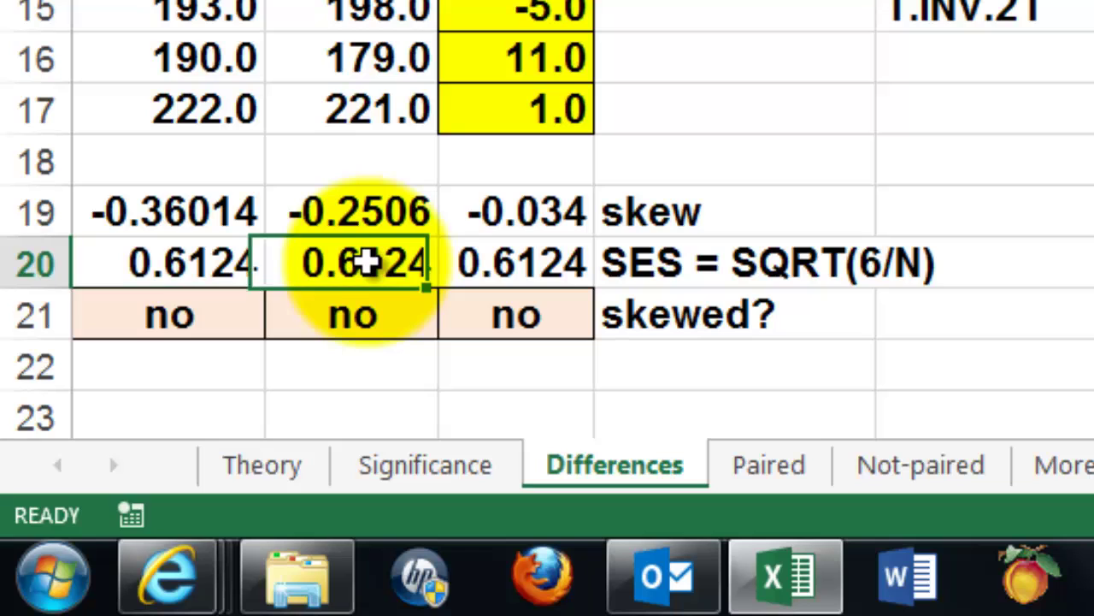
left_click(214, 310)
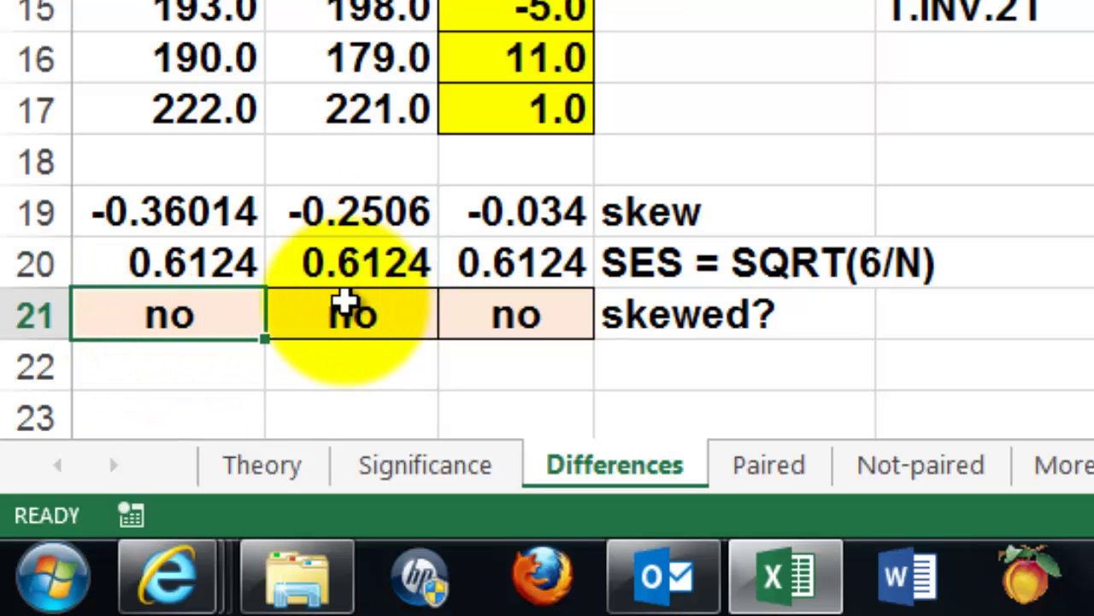
left_click(346, 303)
left_click(522, 313)
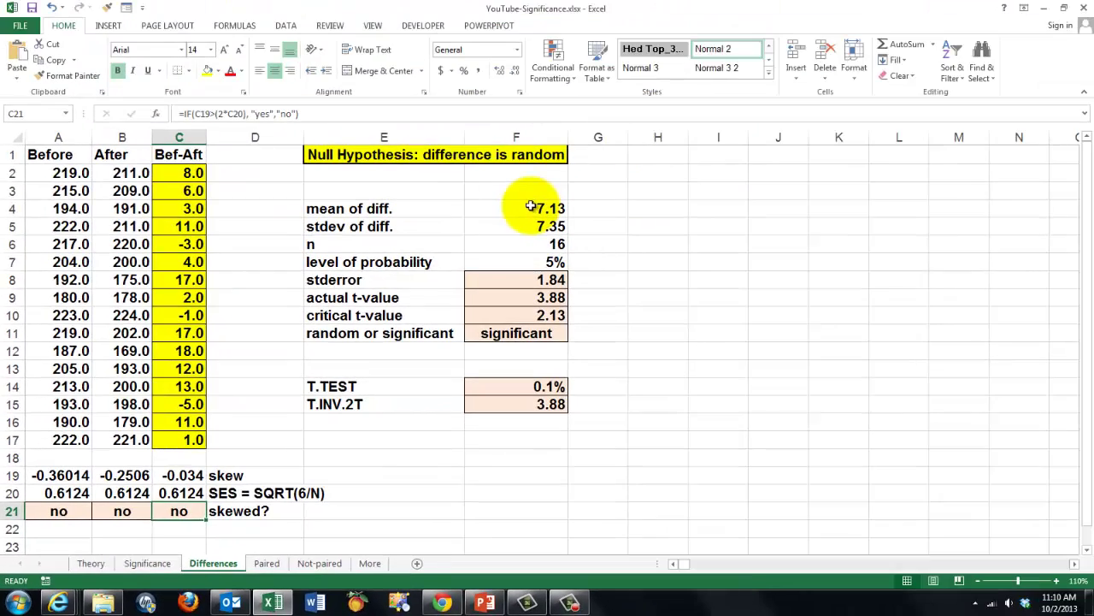
Examine the formulas for the mean, standard deviation, n, standard error and actual t-value of the differences in F4:F6, F8 and F9.
left_click(531, 206)
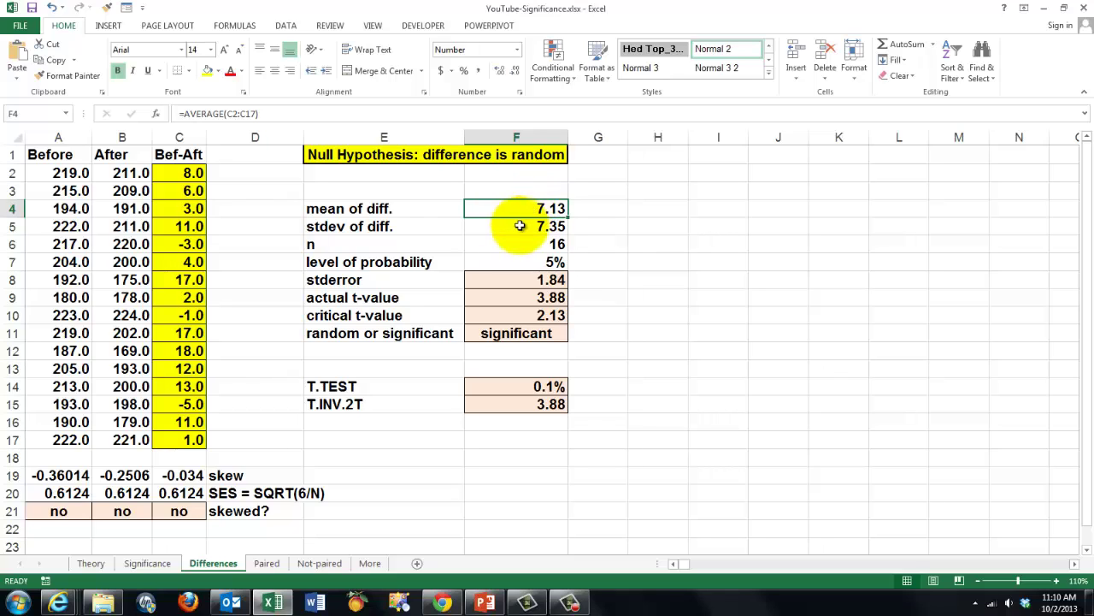
left_click(518, 227)
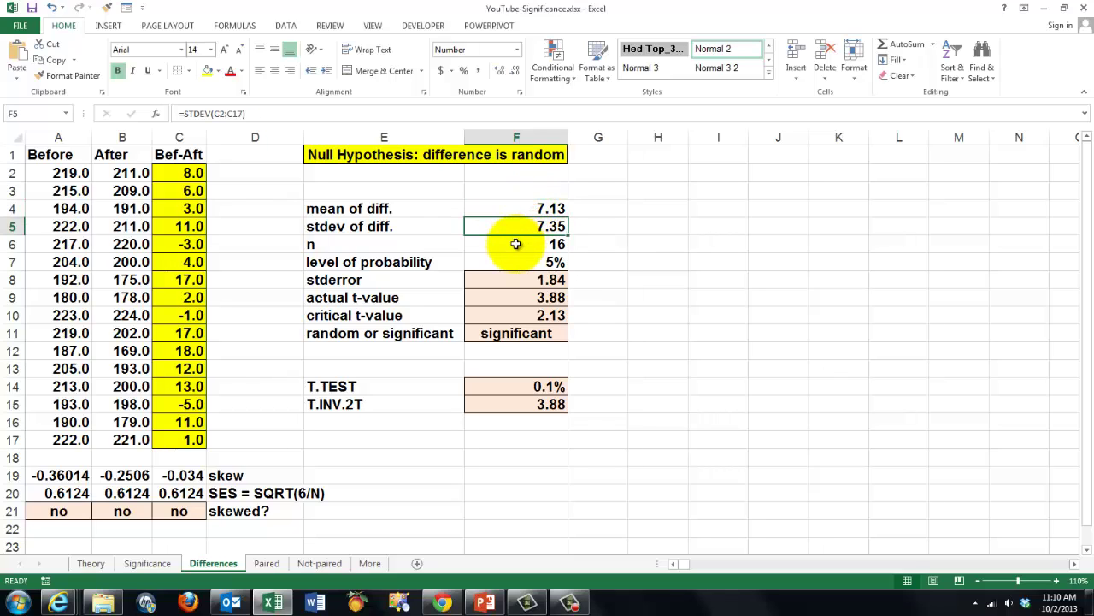
left_click(516, 245)
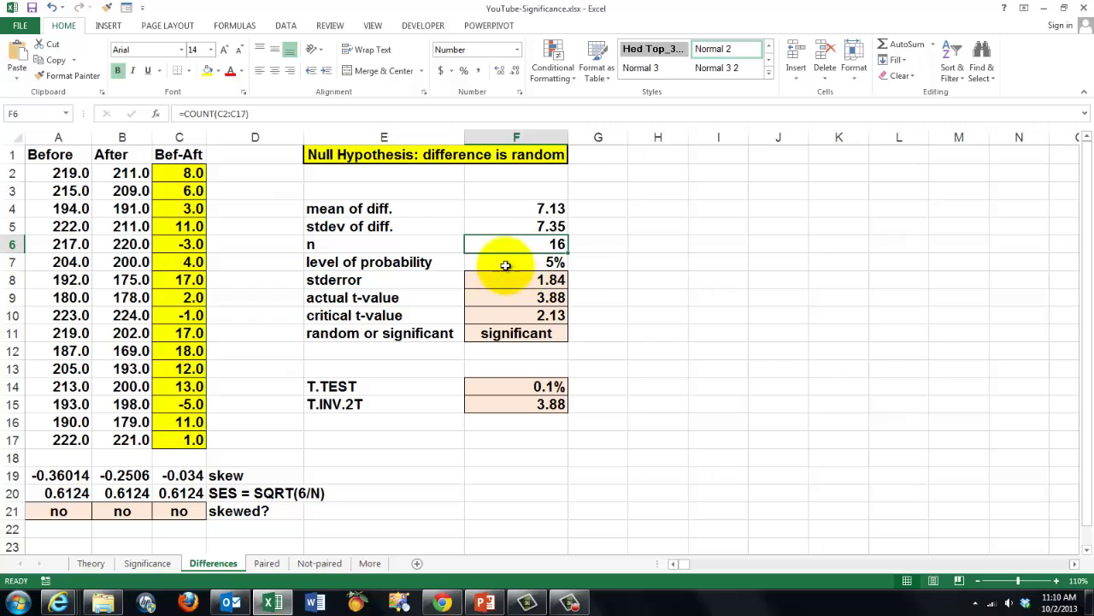
left_click(497, 280)
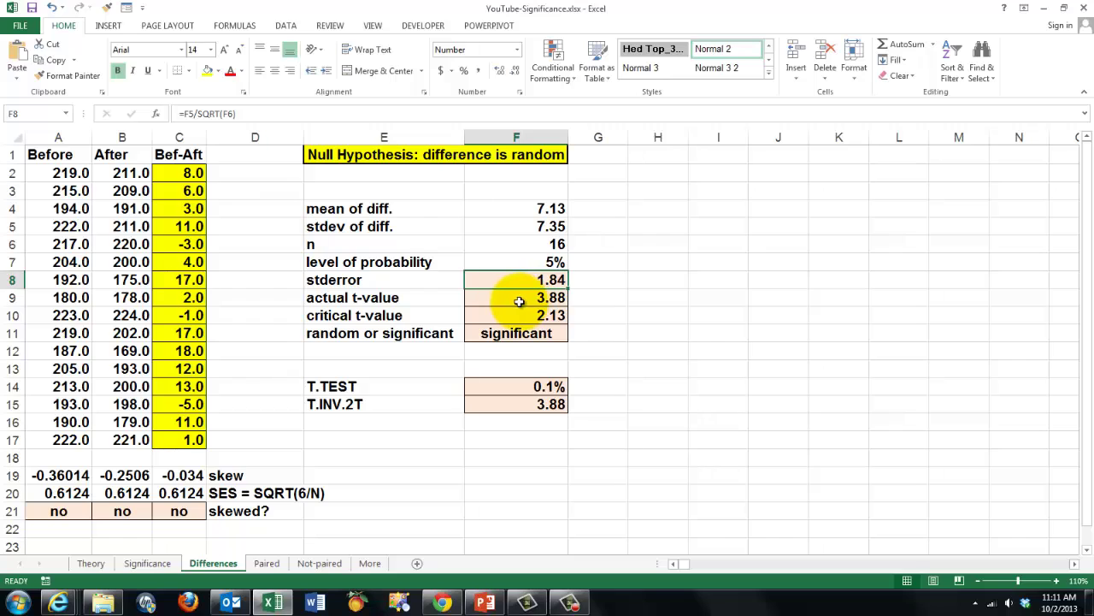
left_click(519, 301)
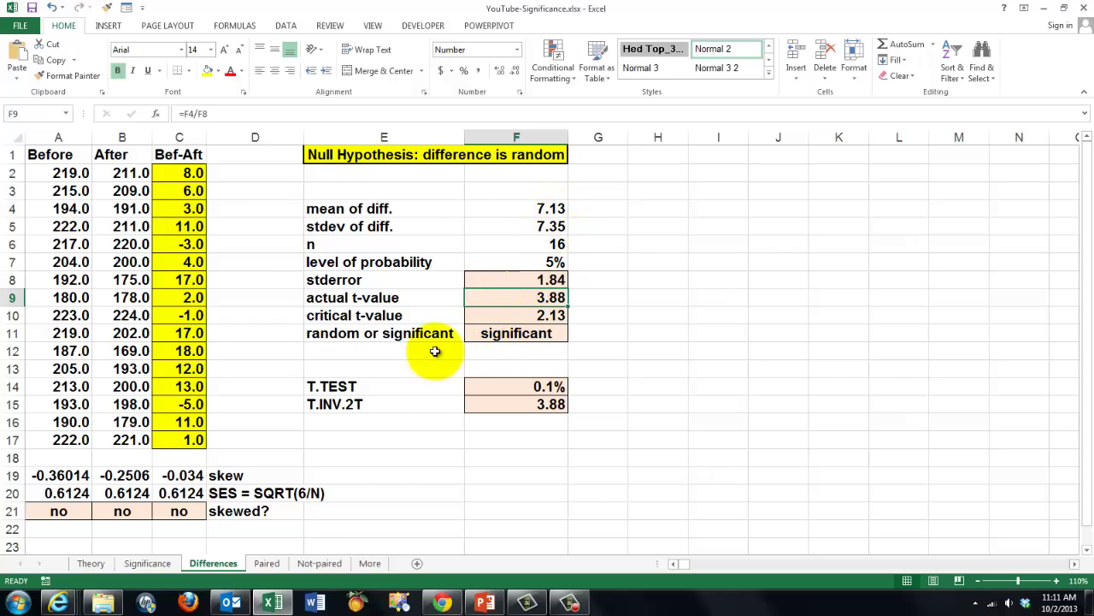
Examine the T.INV.2T arguments of the critical t-value in F10 and the "random or significant" formula in F11.
left_click(535, 317)
left_click(156, 113)
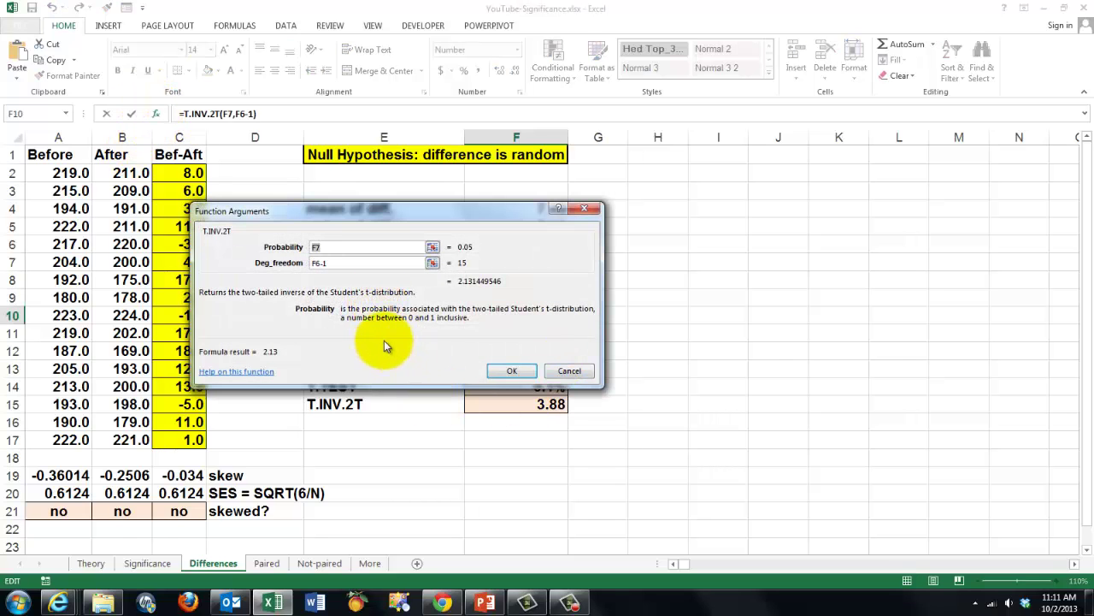
left_click(568, 370)
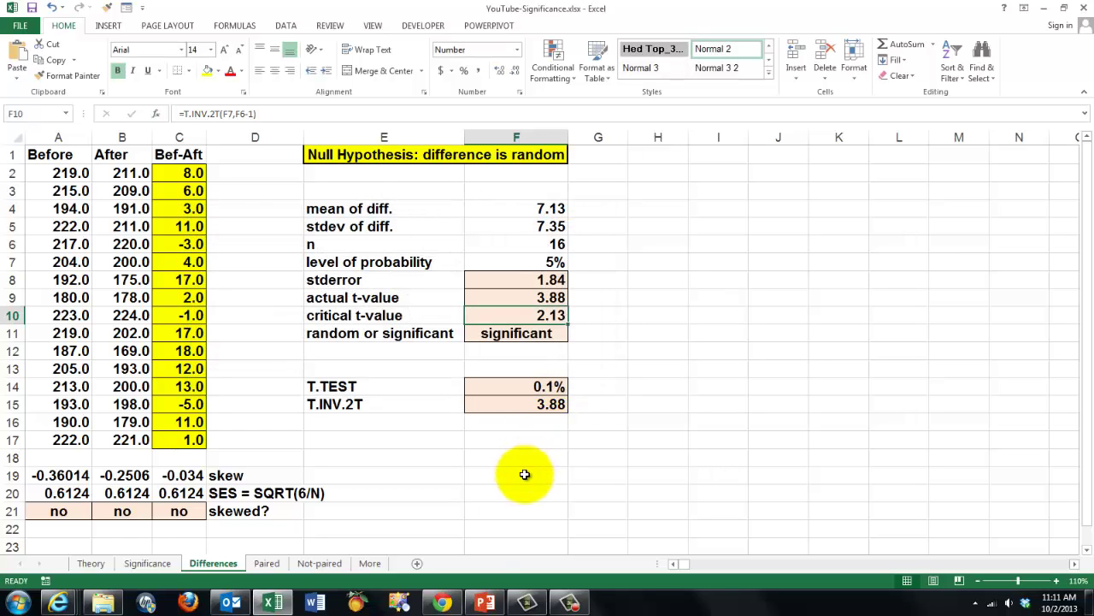
left_click(516, 333)
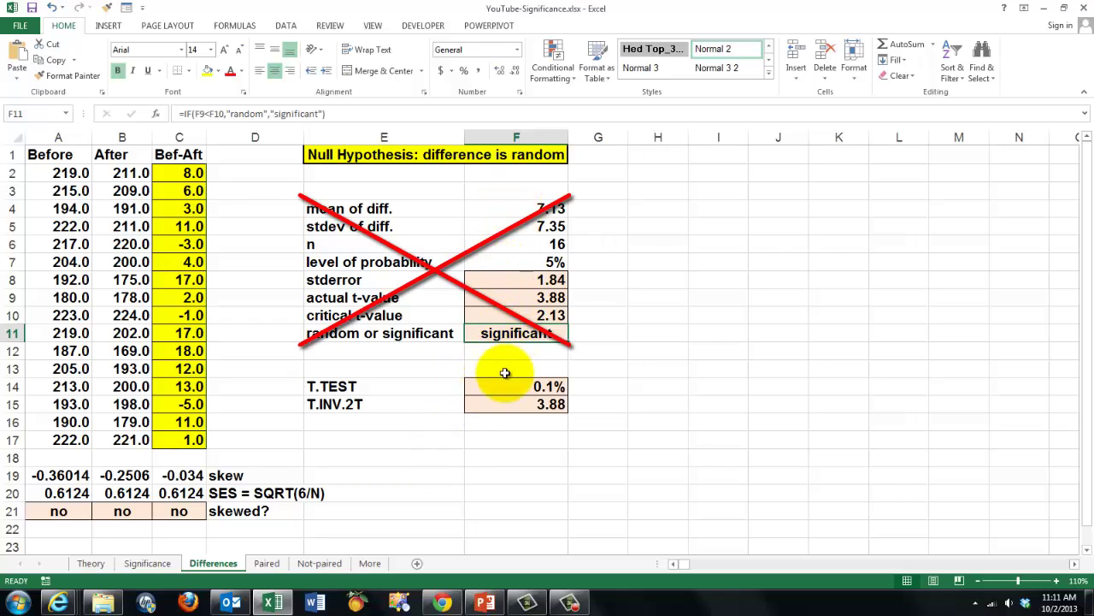
Re-enter A2:A17 as Array1 of the T.TEST function in F14, reviewing its other arguments, and check the T.INV.2T formula in F15.
left_click(507, 387)
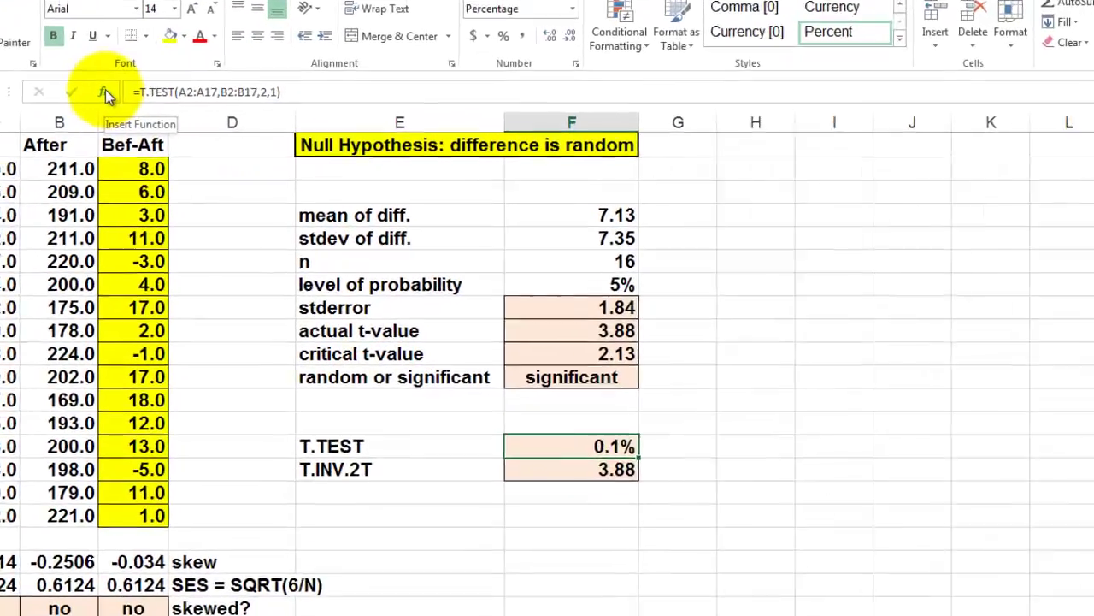
left_click(158, 116)
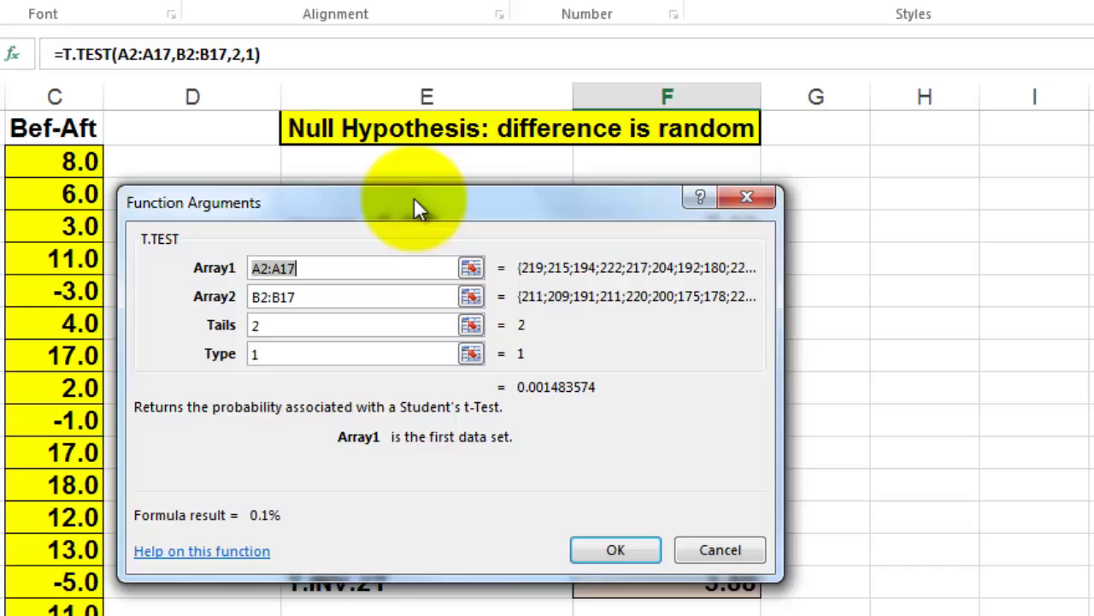
left_click_drag(414, 205, 553, 195)
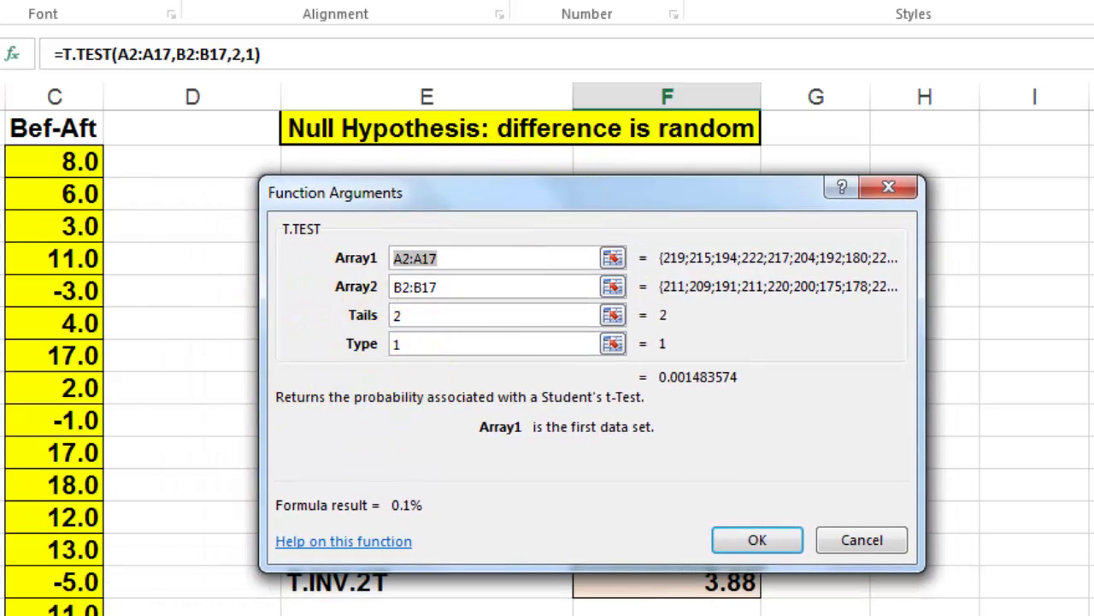
type("A2")
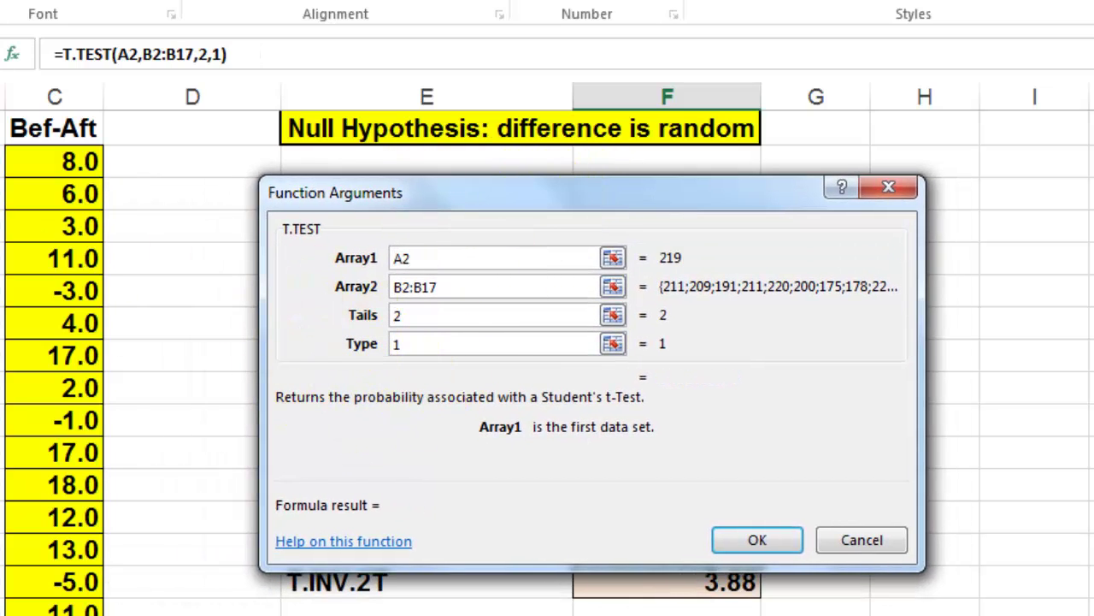
type(":A17")
left_click(454, 288)
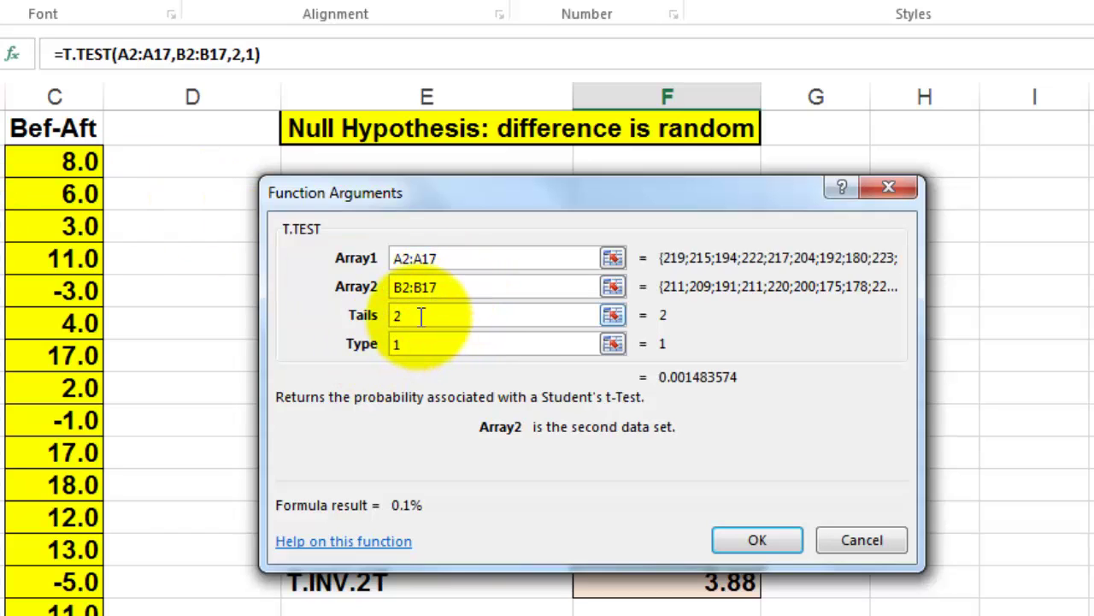
left_click(420, 315)
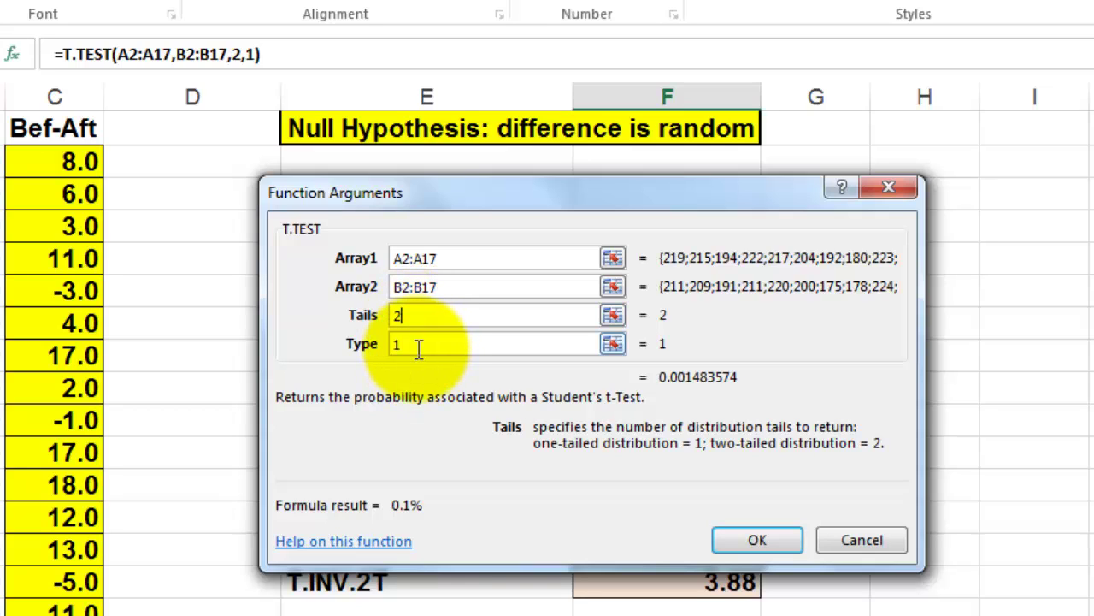
left_click(413, 343)
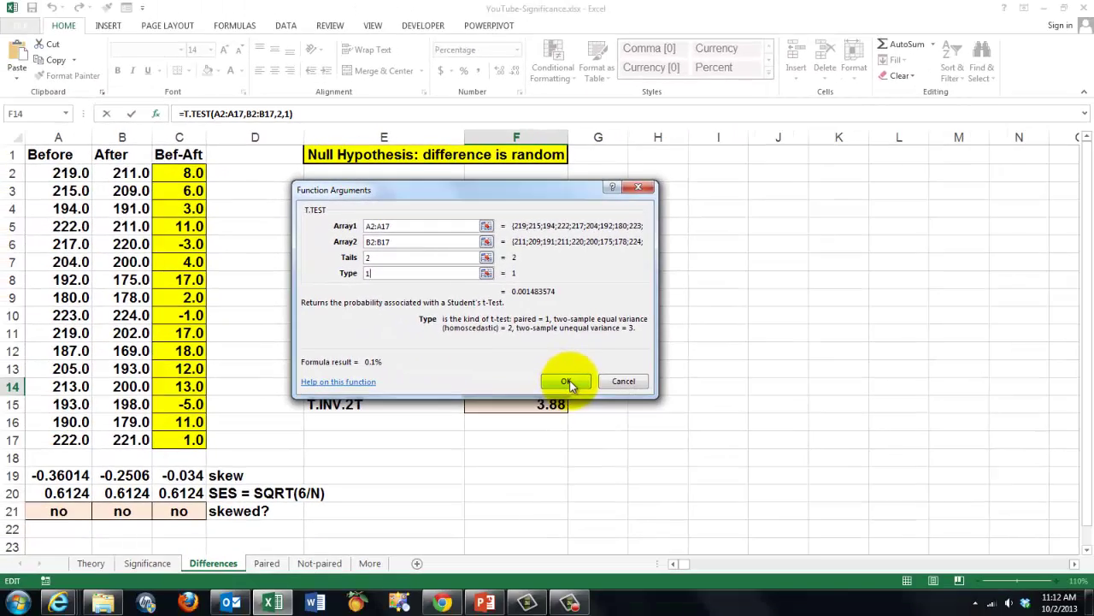
left_click(568, 381)
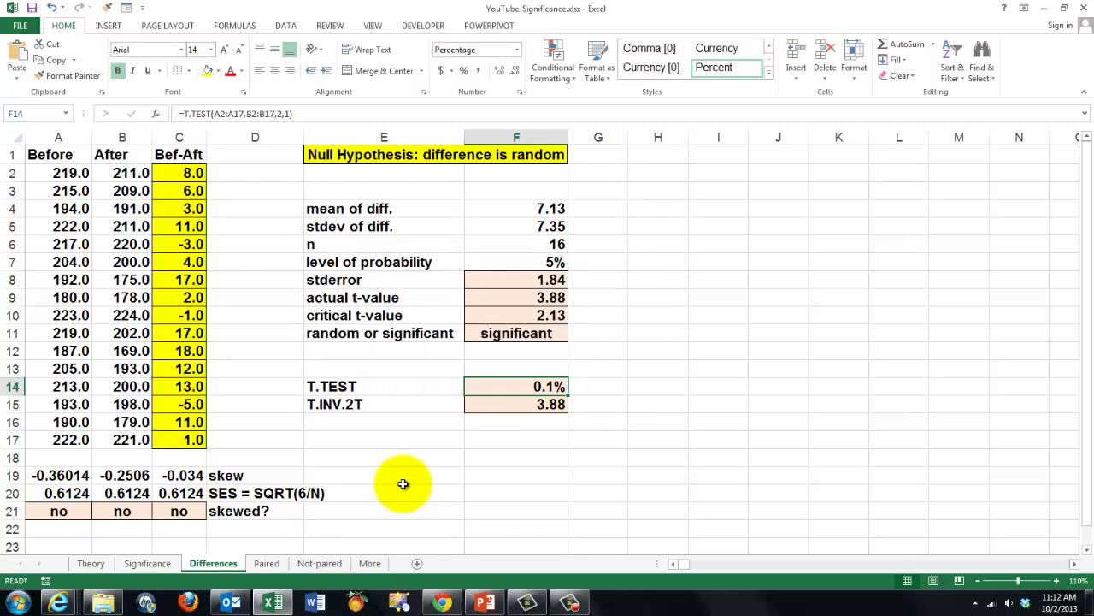
left_click(511, 405)
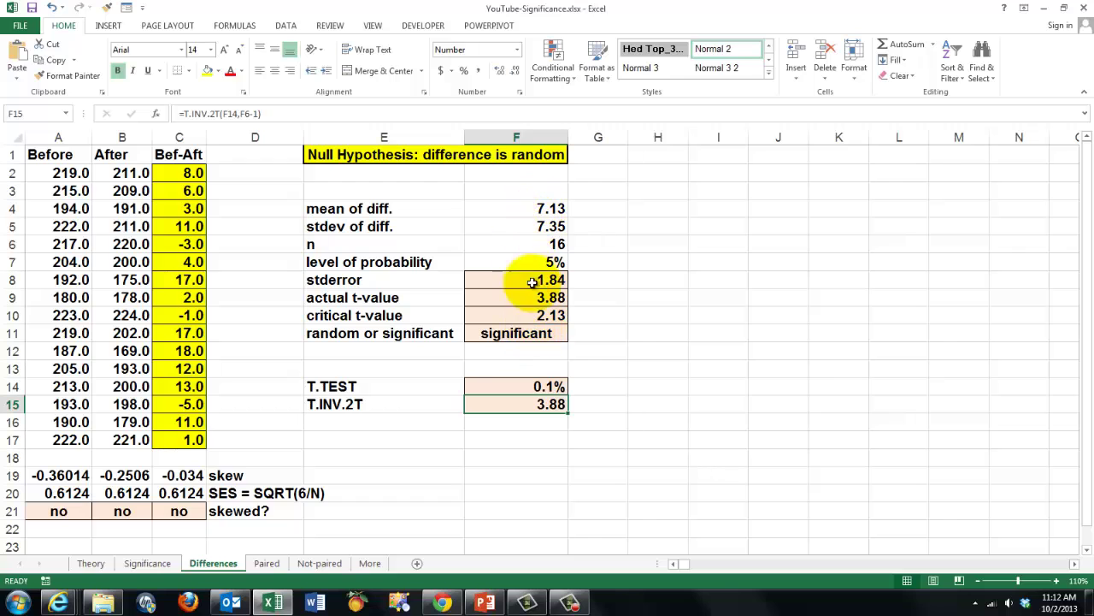
On the Paired sheet, examine the T.TEST arguments of the paired probability in G12, including Type.
left_click(267, 563)
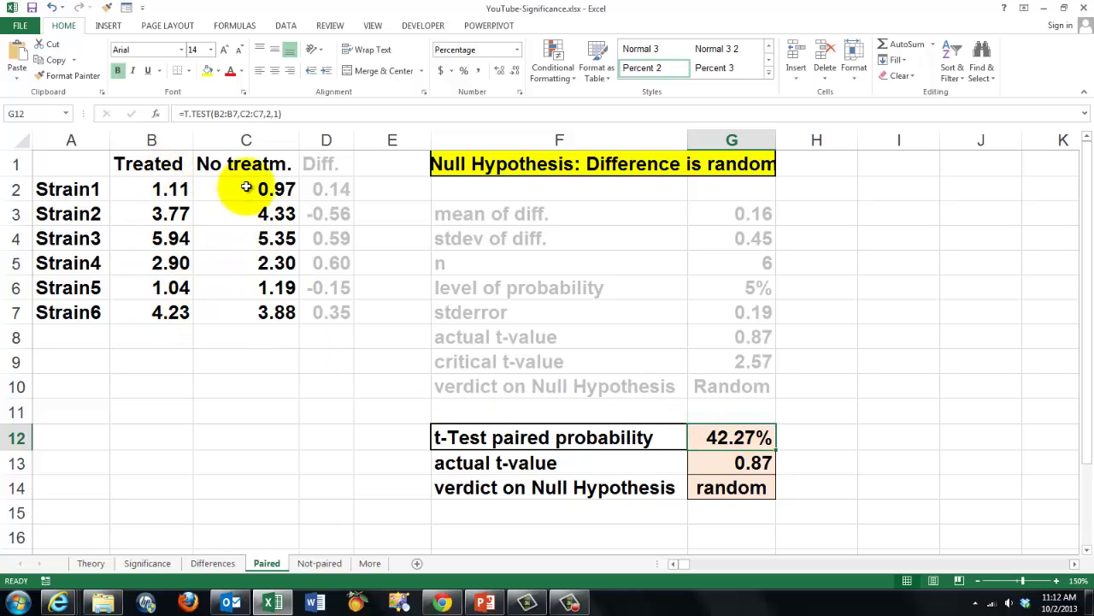
left_click(162, 114)
left_click_drag(431, 189, 526, 181)
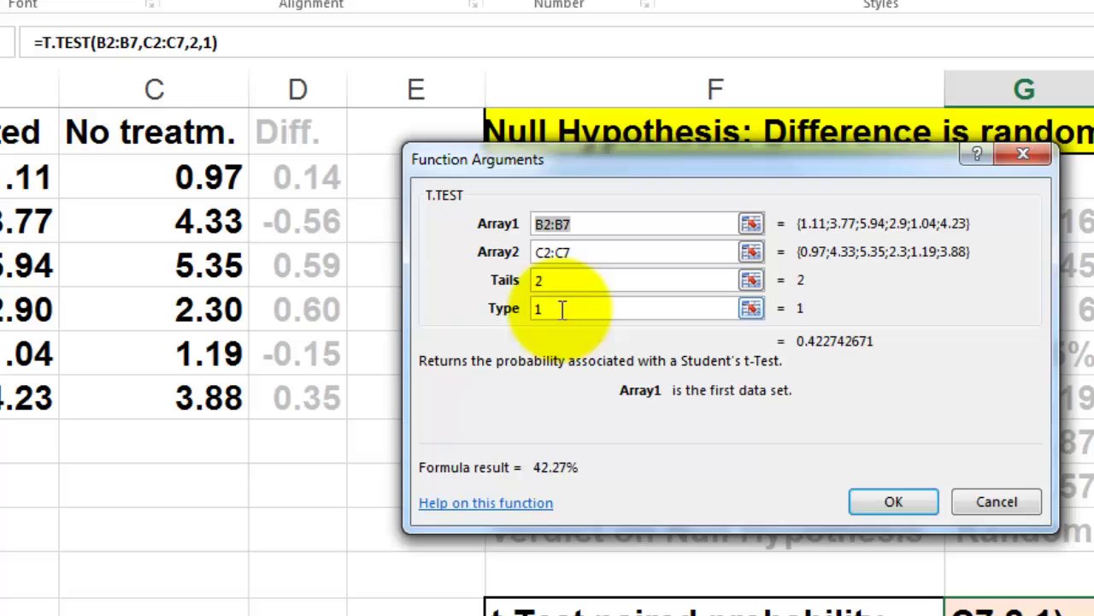
left_click(546, 300)
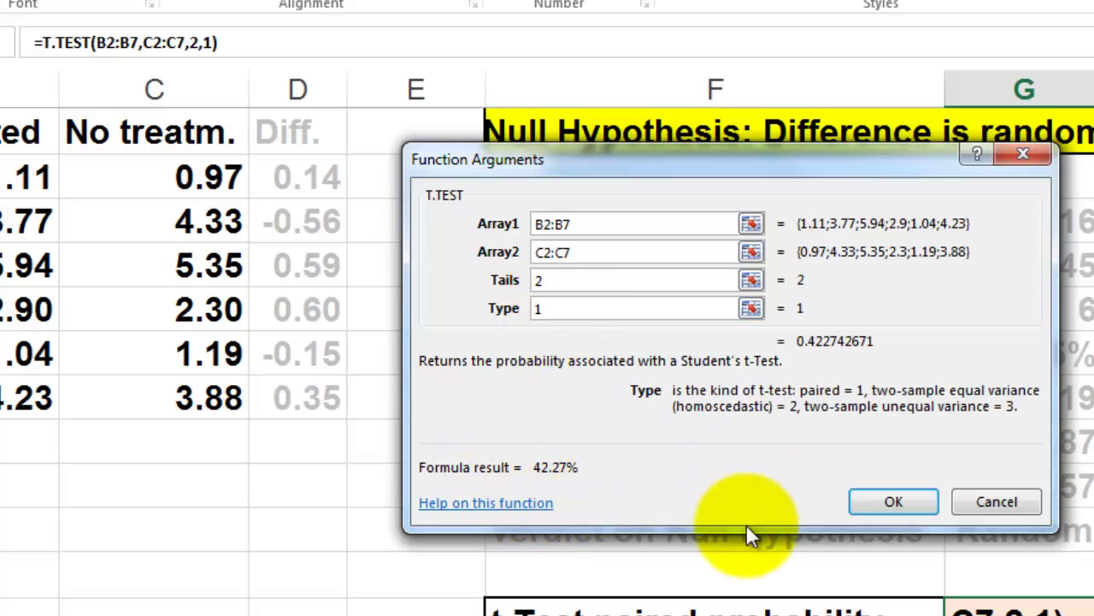
left_click(1016, 500)
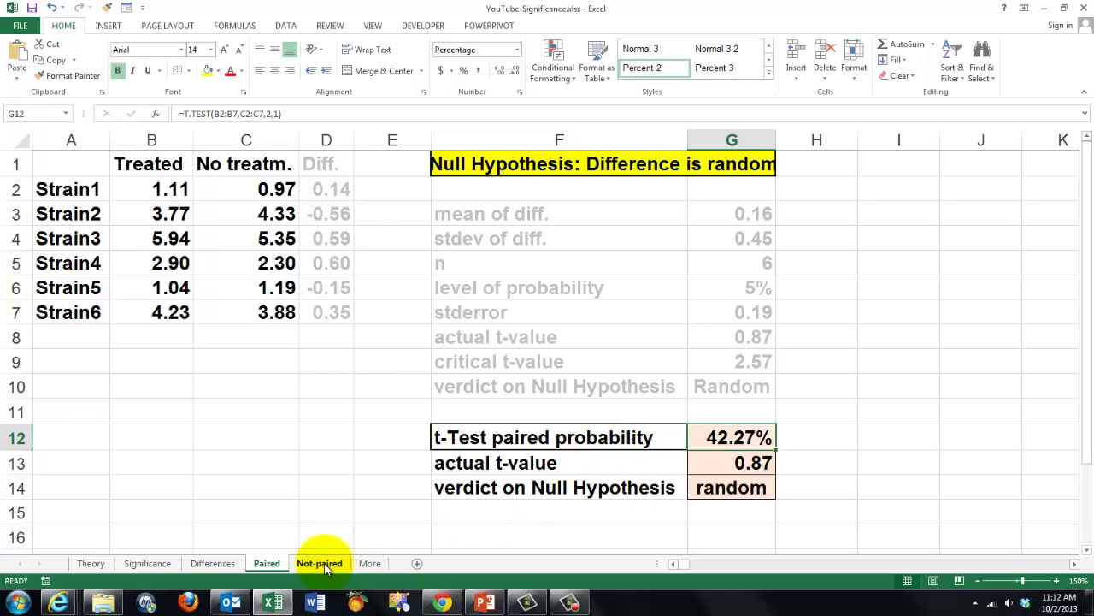
On the Not-paired sheet, examine the Tails and Type arguments of the T.TEST function in E17.
left_click(321, 564)
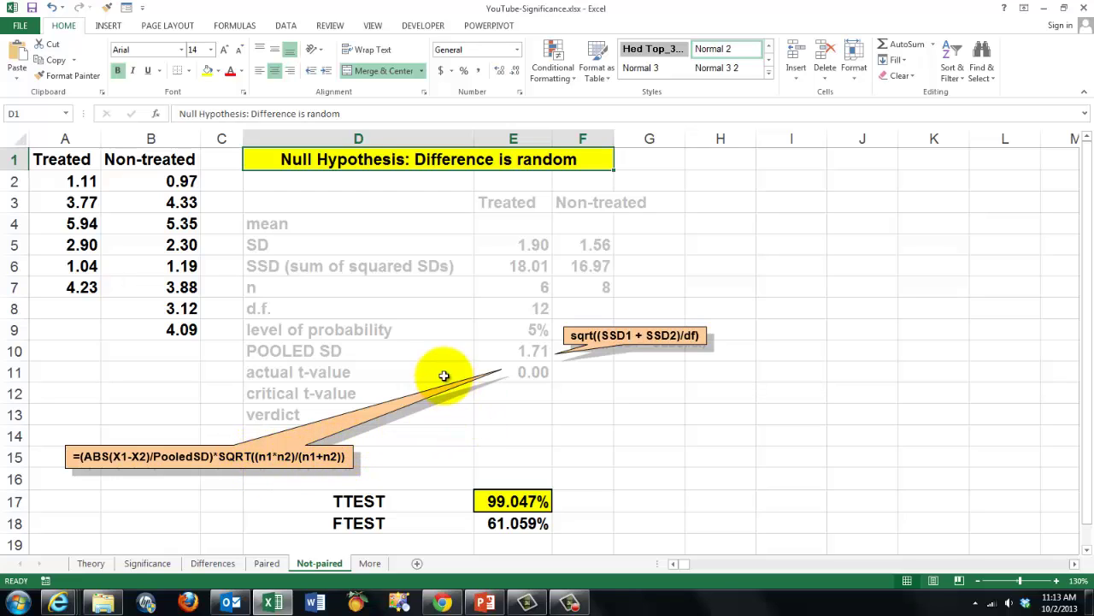
left_click(509, 502)
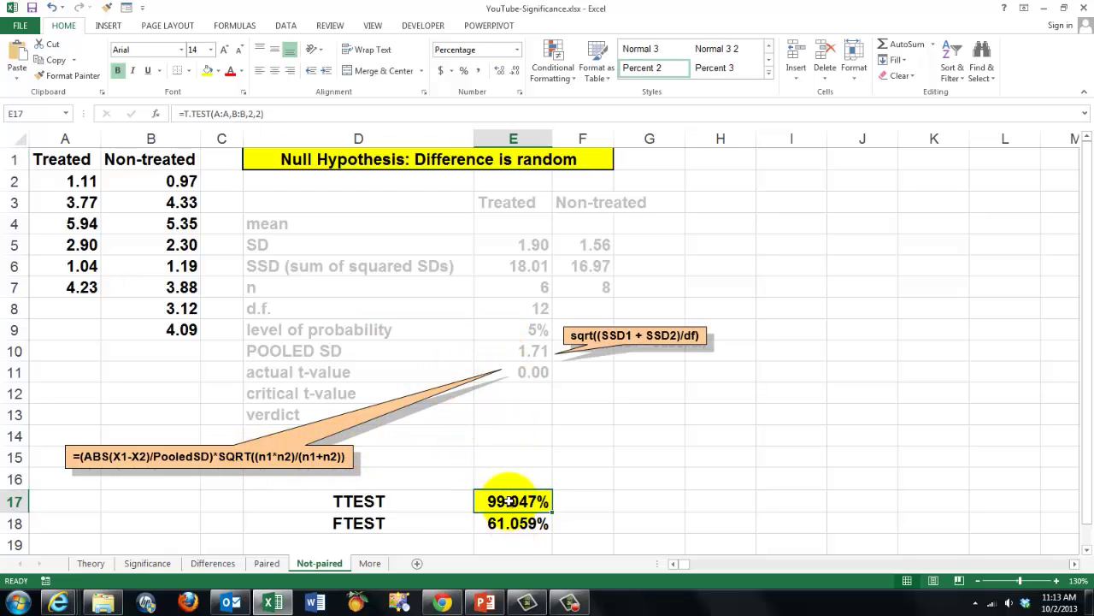
left_click(156, 115)
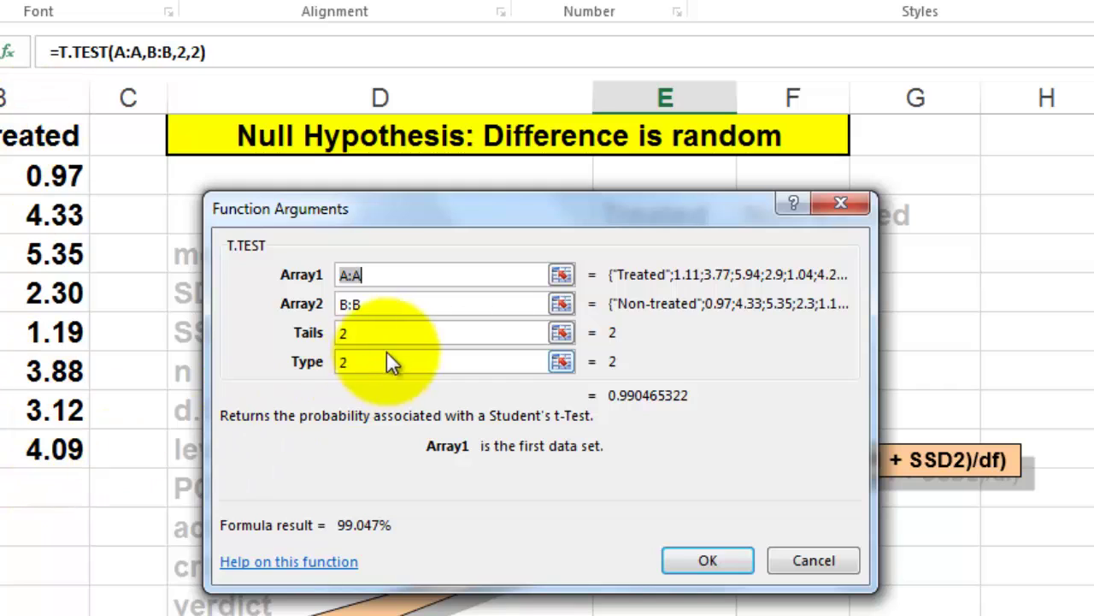
left_click(360, 334)
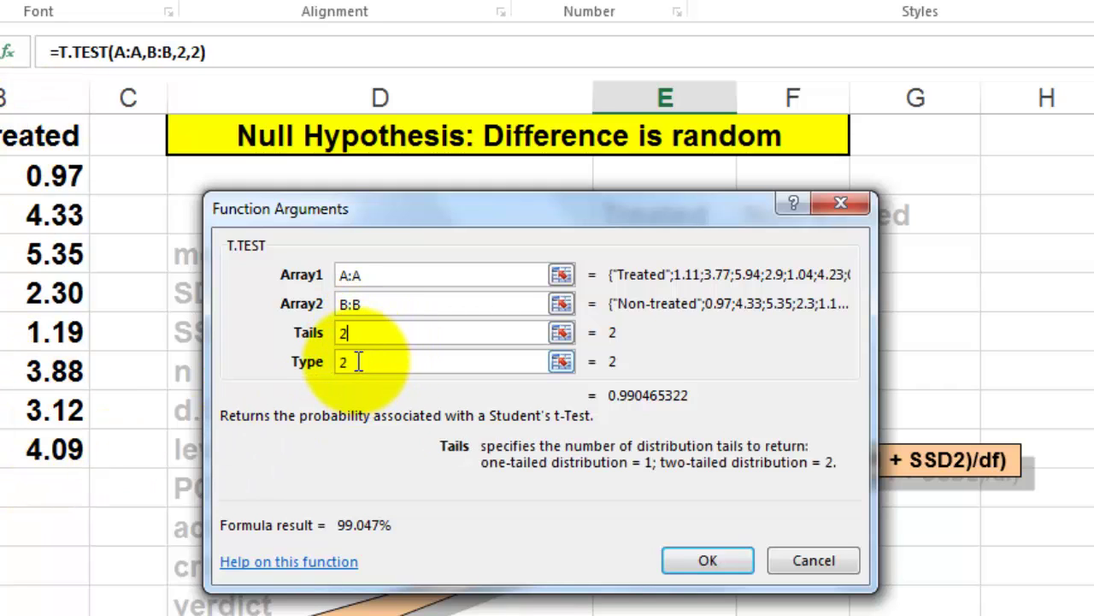
left_click(359, 361)
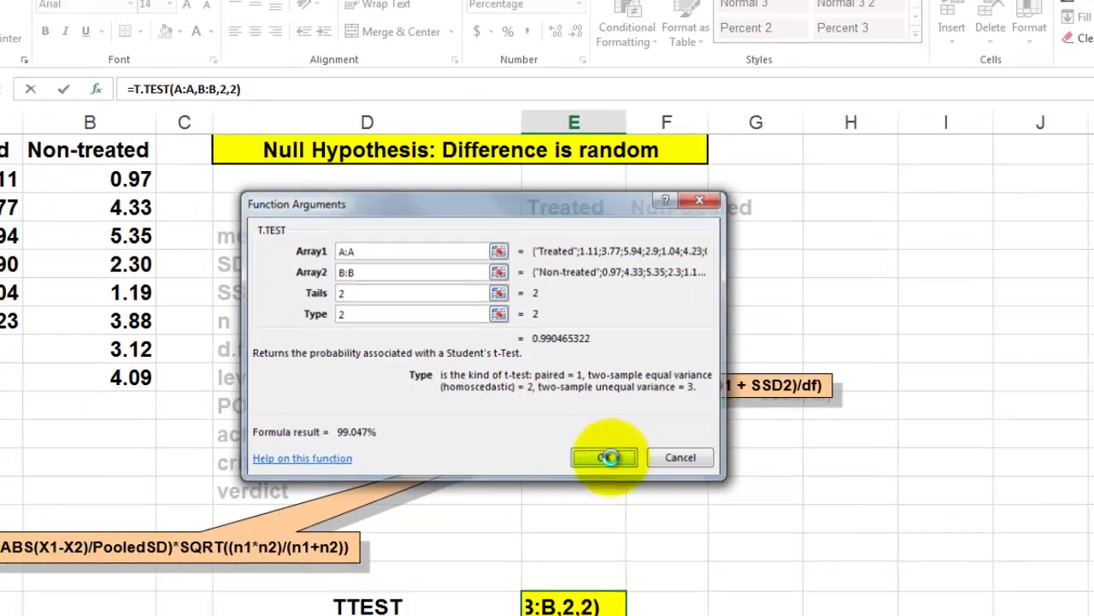
left_click(718, 561)
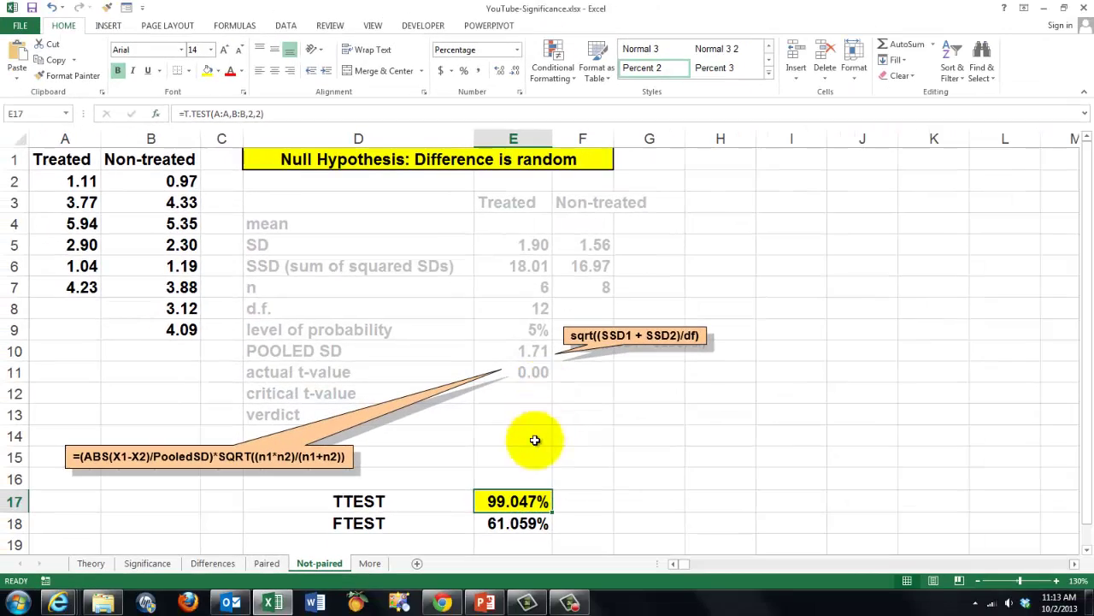
Examine the F.TEST arguments in E18 that compare the variances of the Treated and Non-treated columns.
left_click(504, 524)
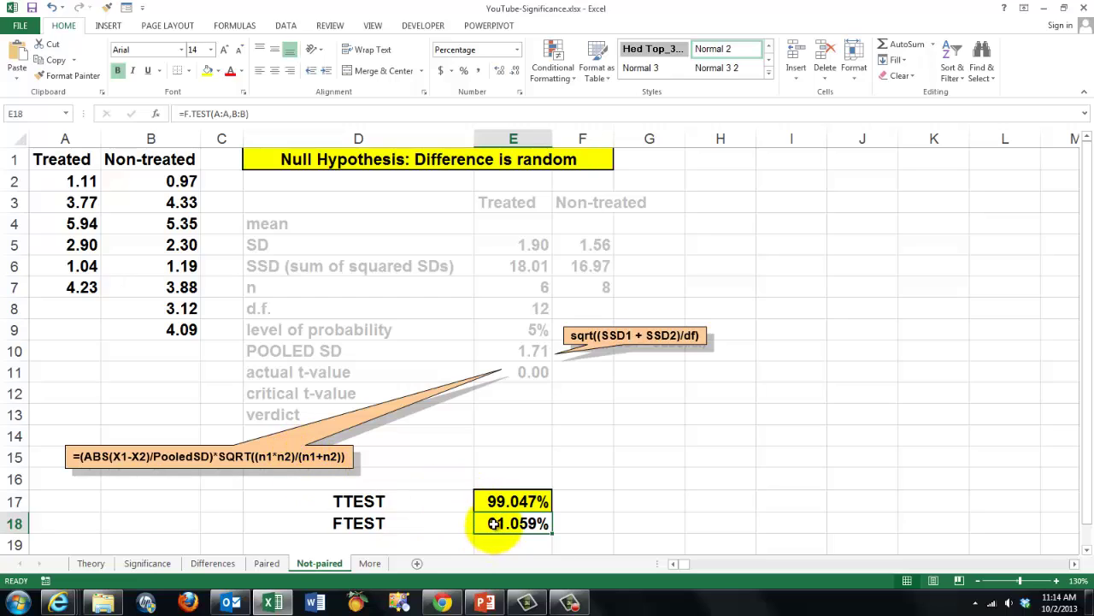
left_click(155, 113)
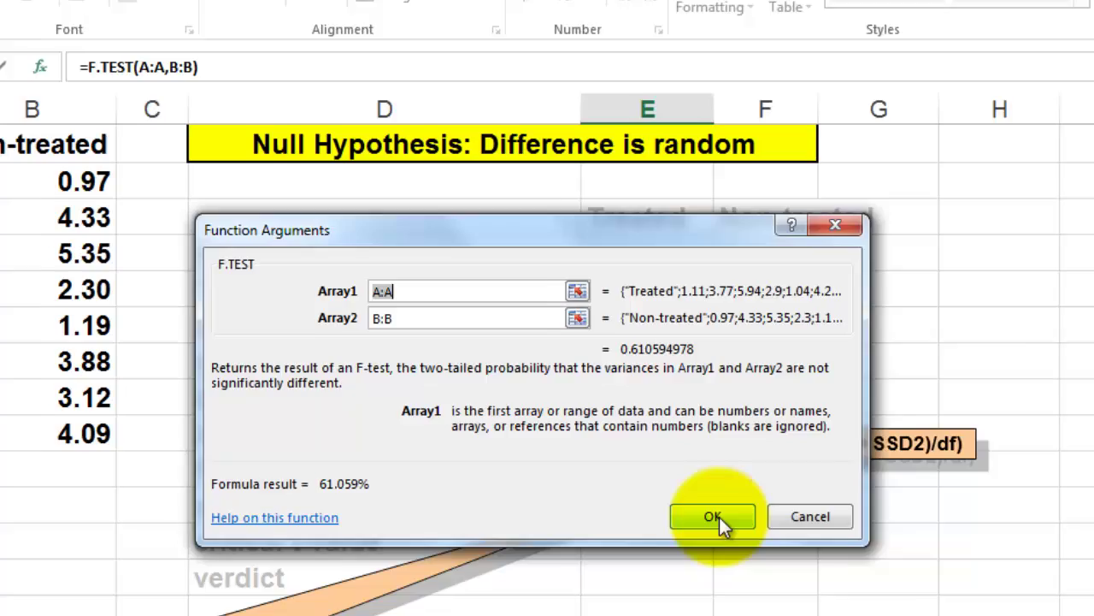
left_click(749, 545)
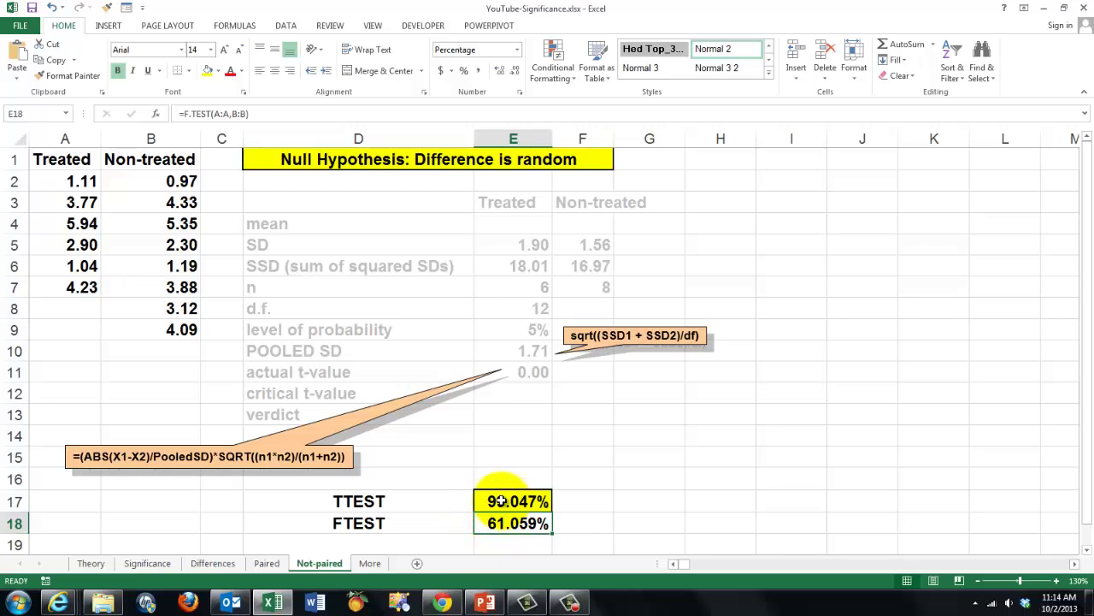
Recheck the Type argument of the T.TEST function in E17 without changing it, and show the More sheet.
left_click(500, 500)
left_click(175, 114)
left_click(155, 113)
left_click(353, 357)
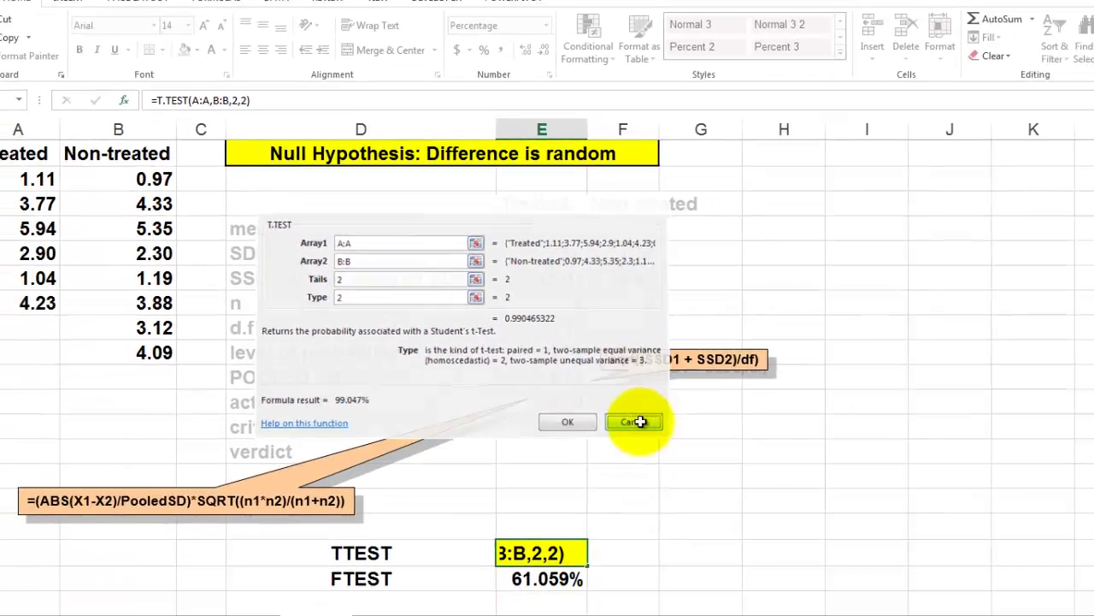
left_click(805, 554)
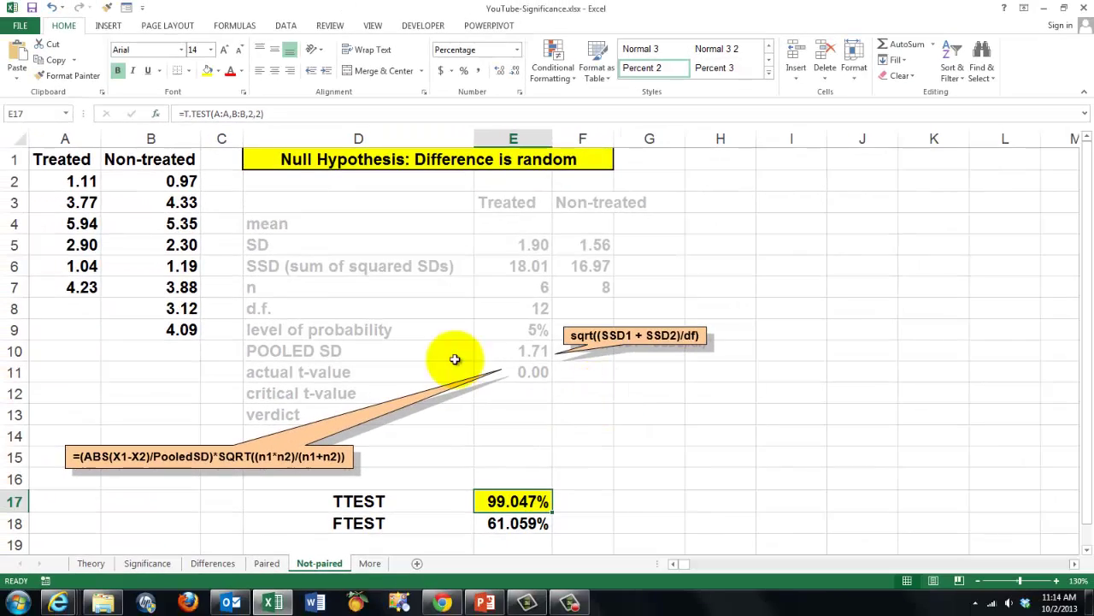
left_click(370, 563)
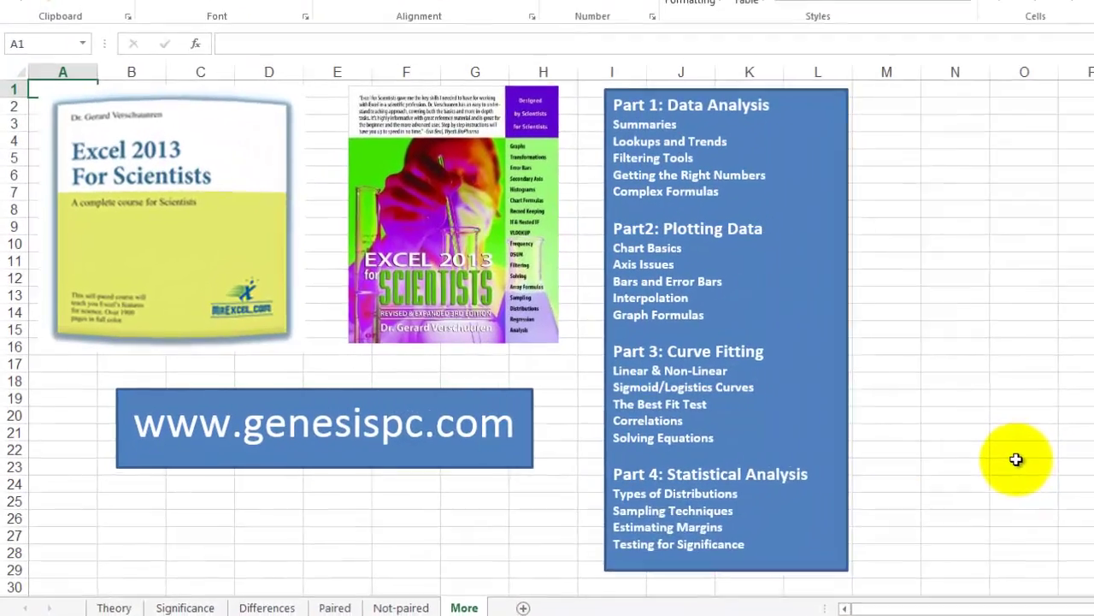